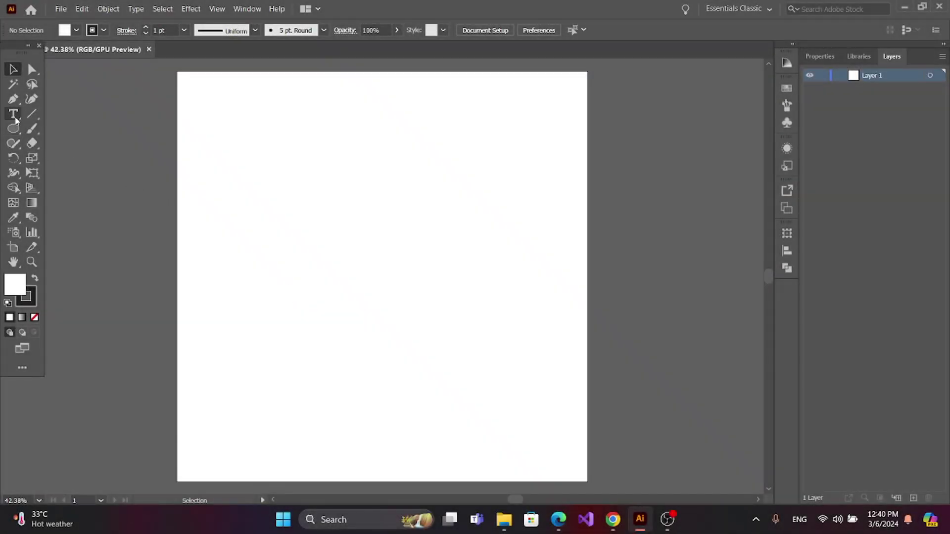
Add a text object with the letter Z on the artboard.
left_click(13, 115)
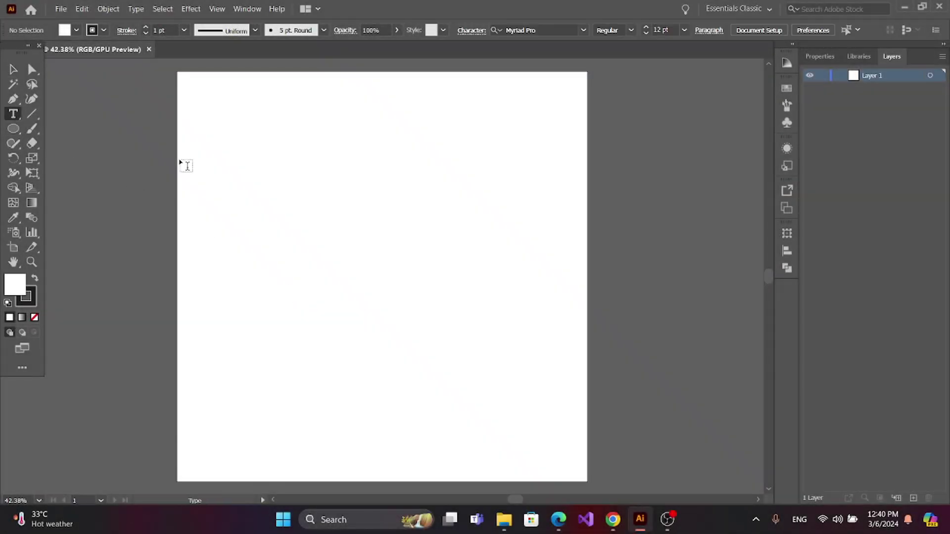
left_click(355, 205)
type("4")
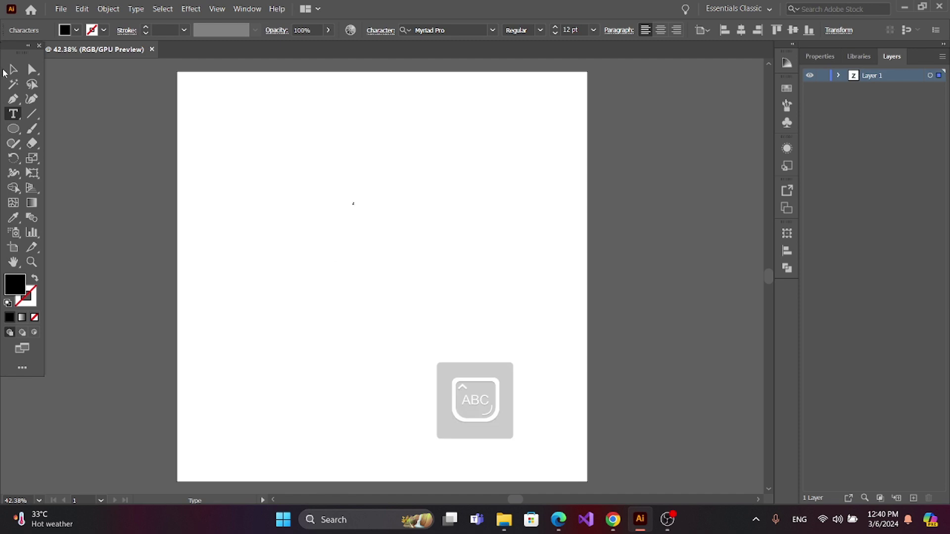
Enlarge the Z proportionally from its centre to about 346 pt and reposition it.
left_click(13, 70)
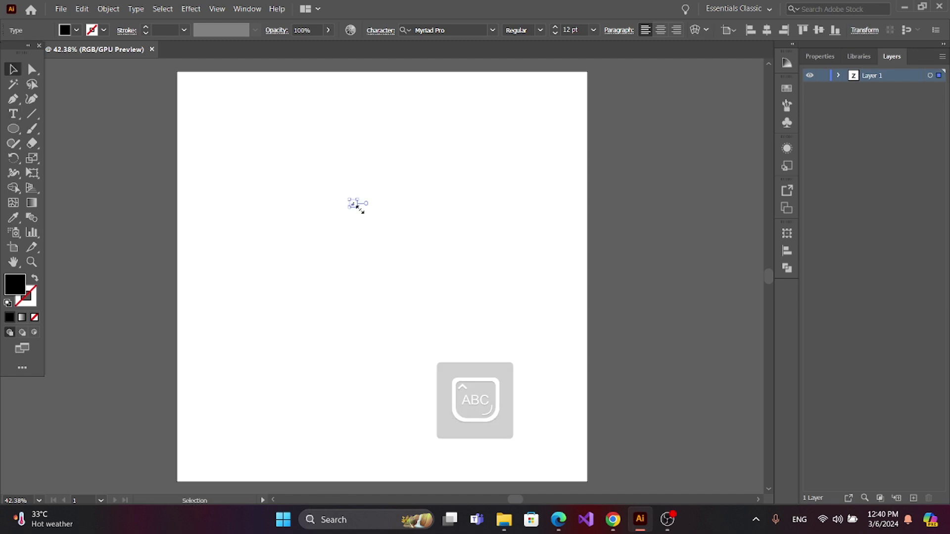
key("alt+shift")
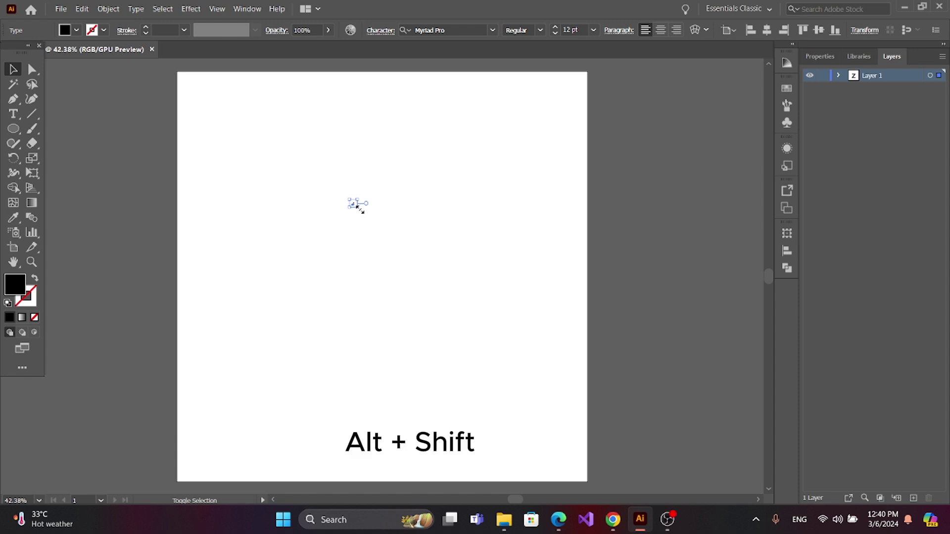
left_click_drag(357, 207, 396, 243)
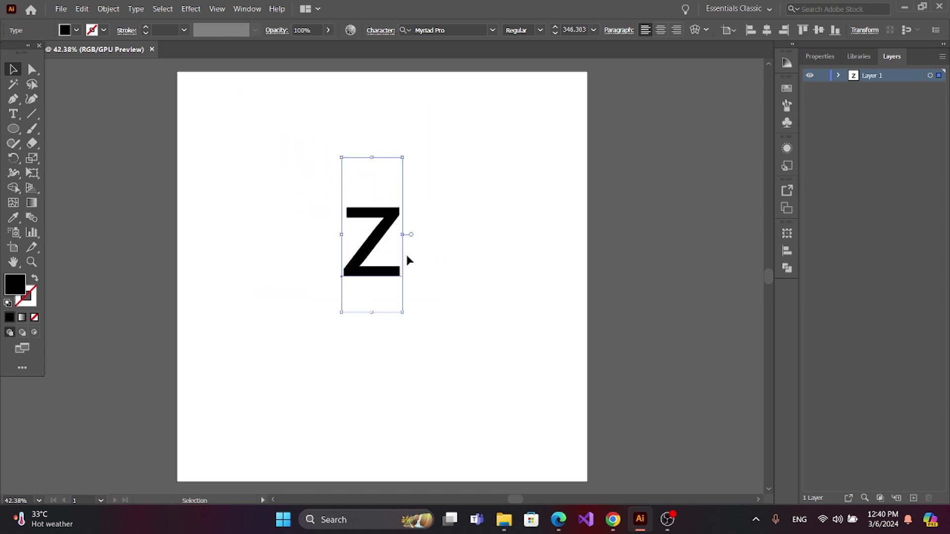
left_click(439, 278)
left_click(387, 221)
left_click(493, 30)
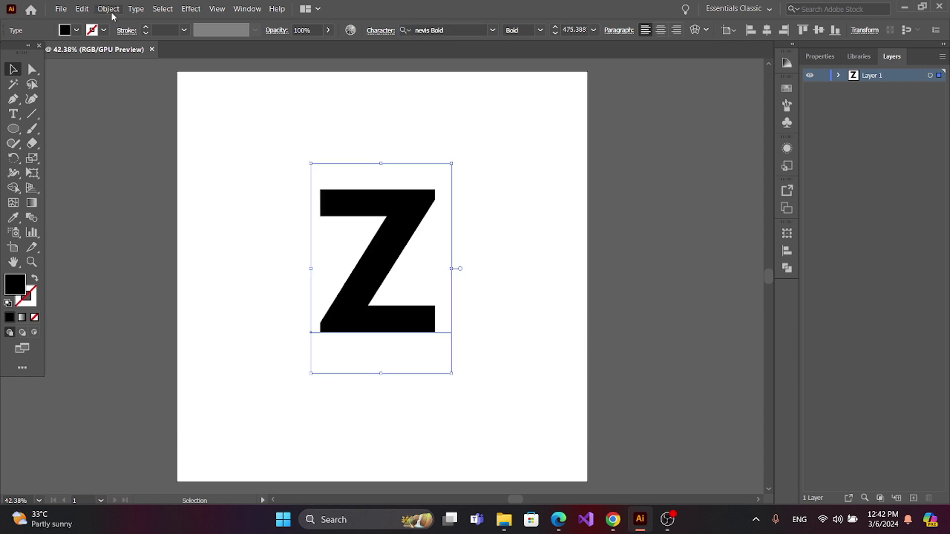
Expand the bold Z into a filled outline shape with Object > Expand.
left_click(110, 10)
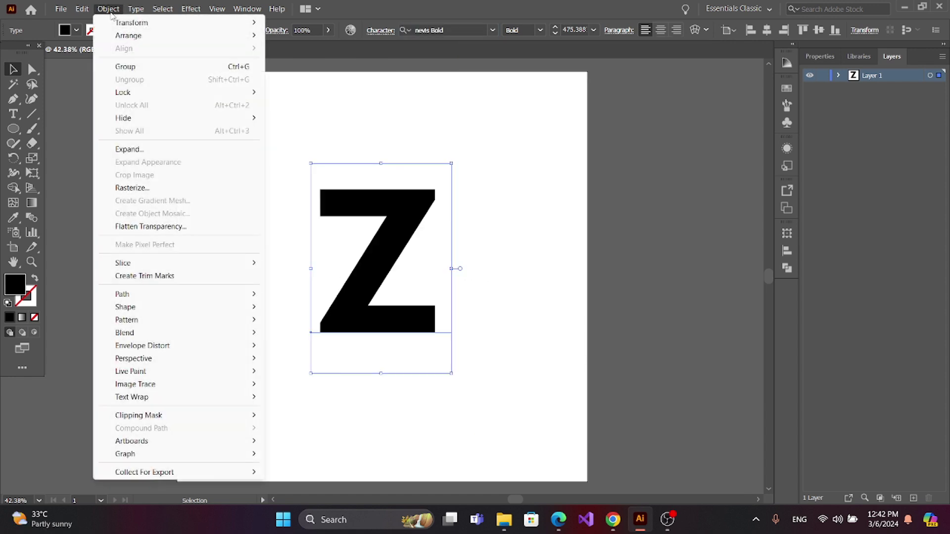
left_click(154, 150)
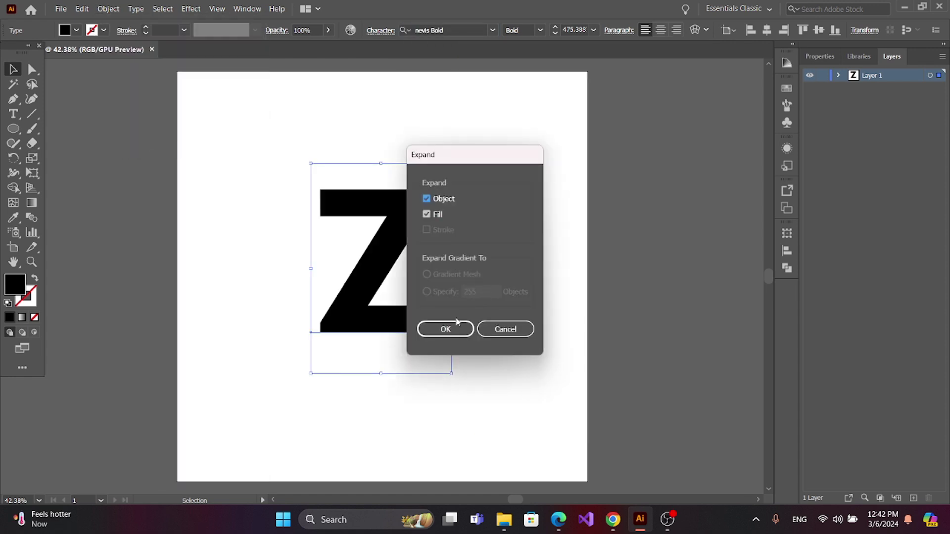
left_click(457, 322)
left_click(305, 234)
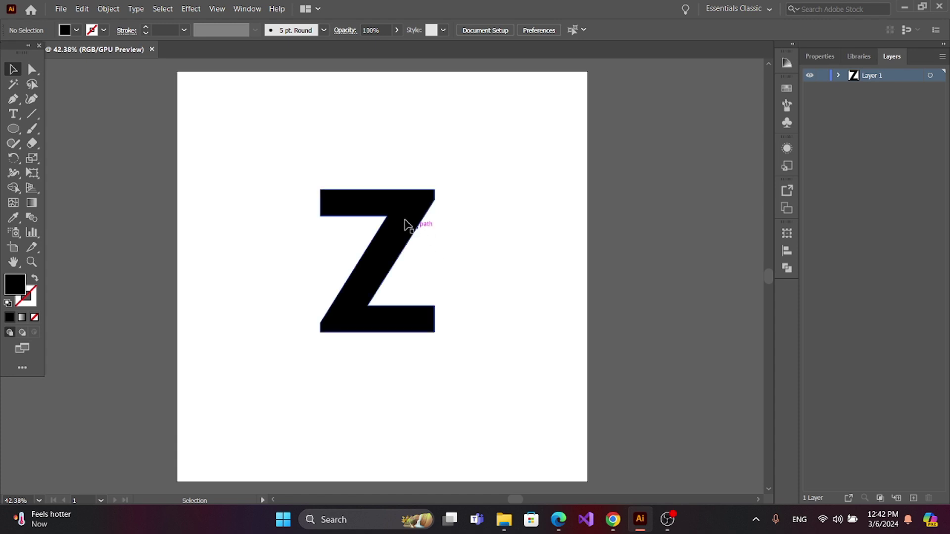
left_click(388, 208)
left_click(263, 201)
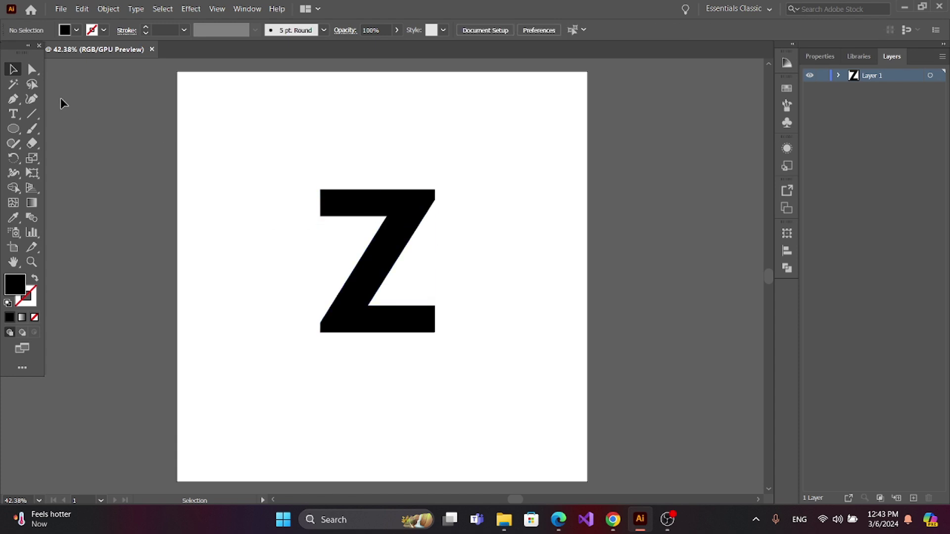
left_click(13, 100)
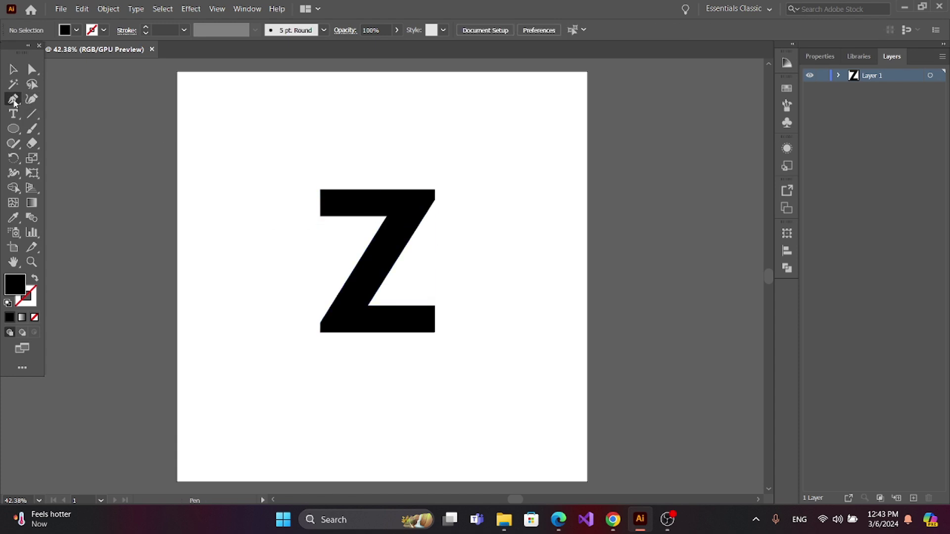
Draw a diagonal line from the Z's top-right corner to its bottom-left corner.
key("ctrl")
key("ctrl+plus")
key("ctrl+plus")
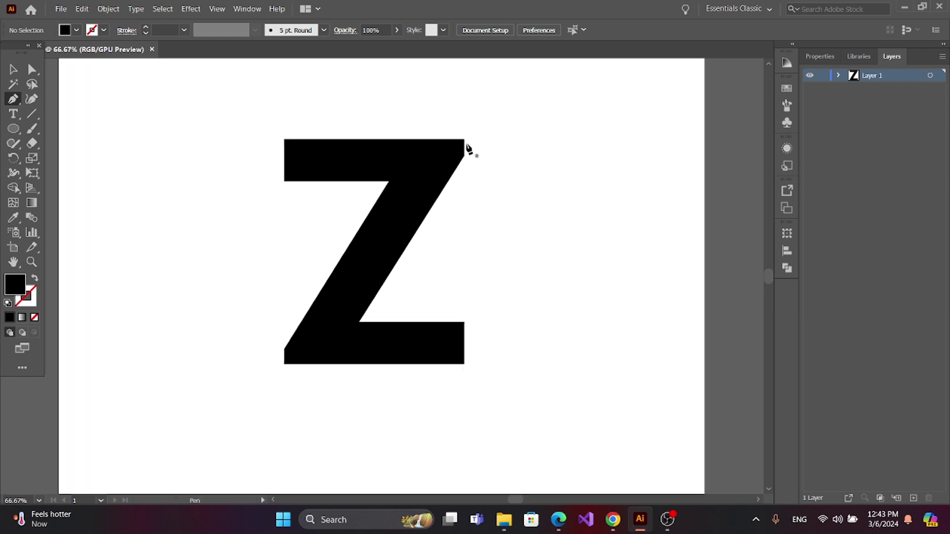
left_click(464, 140)
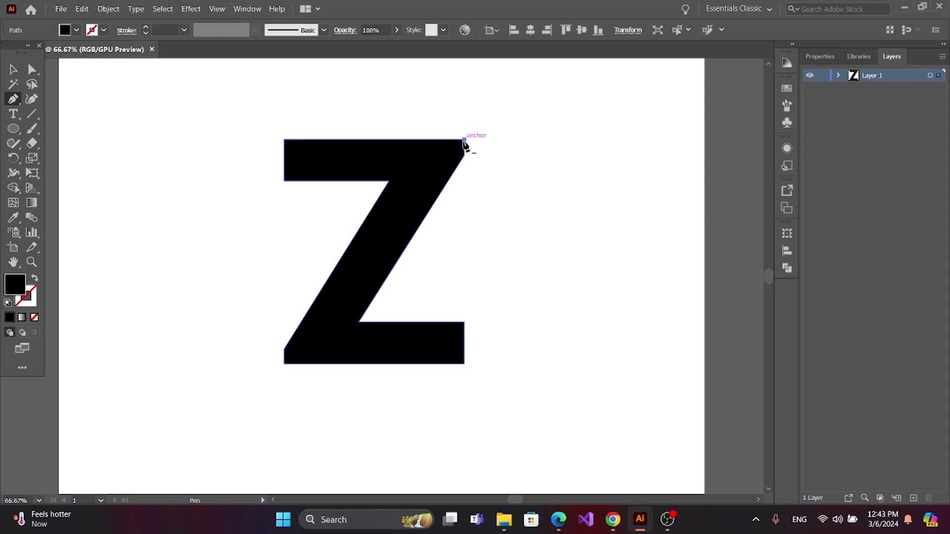
left_click(285, 349)
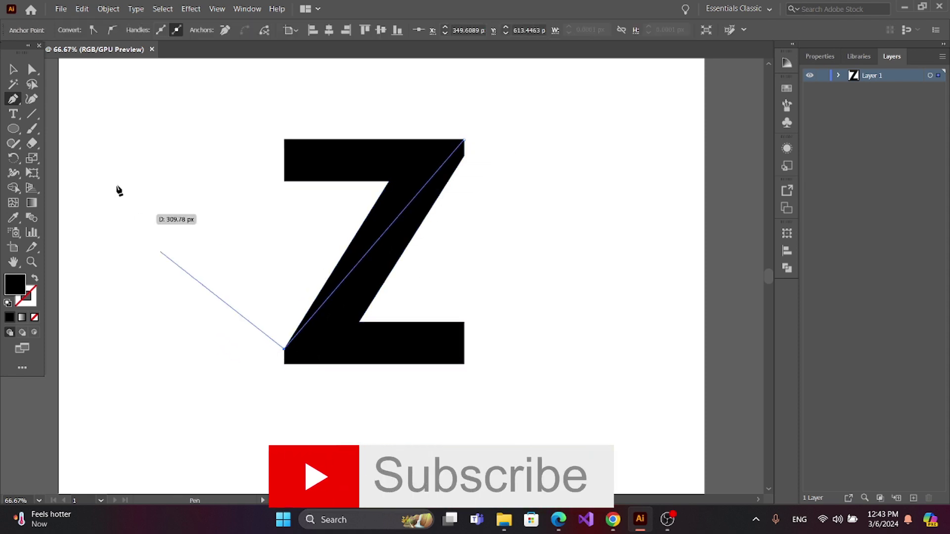
left_click(13, 69)
left_click(169, 134)
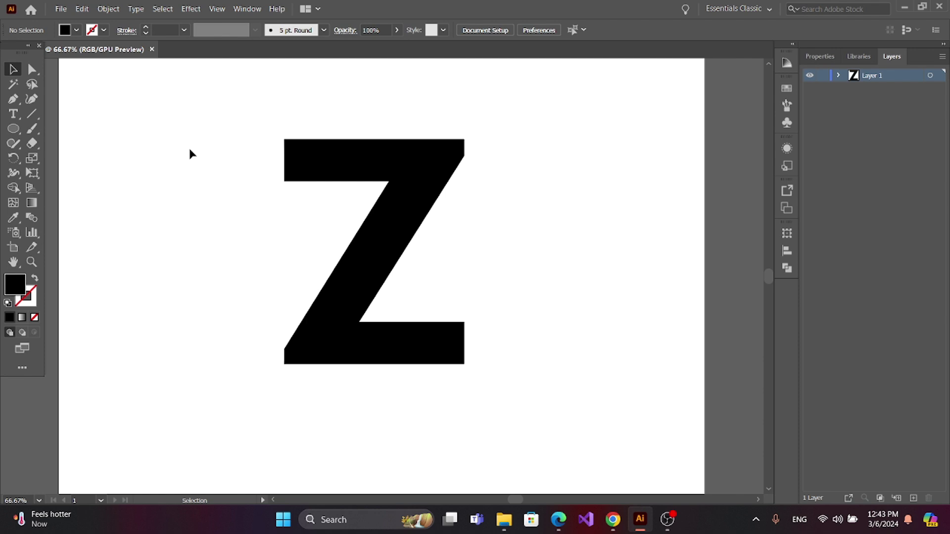
Delete the Z's lower-right region with the Shape Builder, leaving a 7-like shape.
key("ctrl+minus")
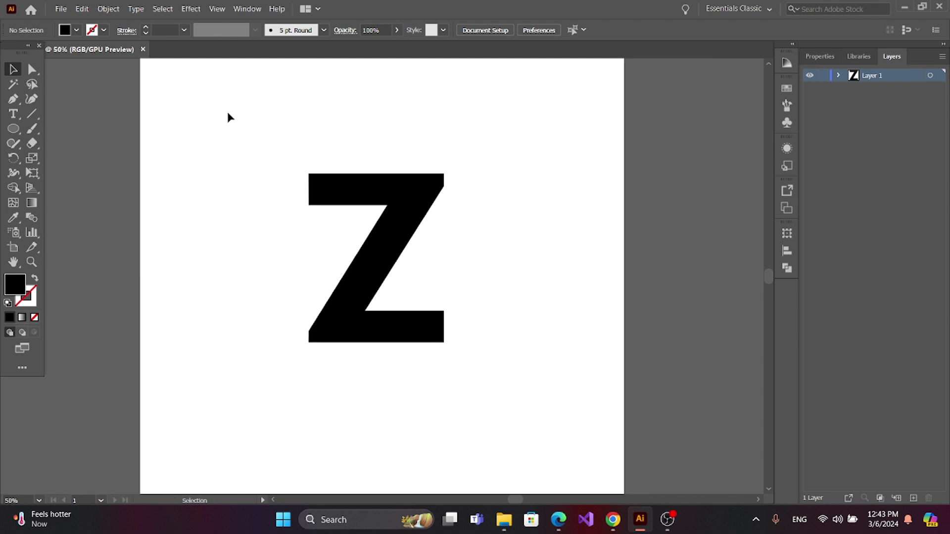
left_click_drag(221, 110, 539, 401)
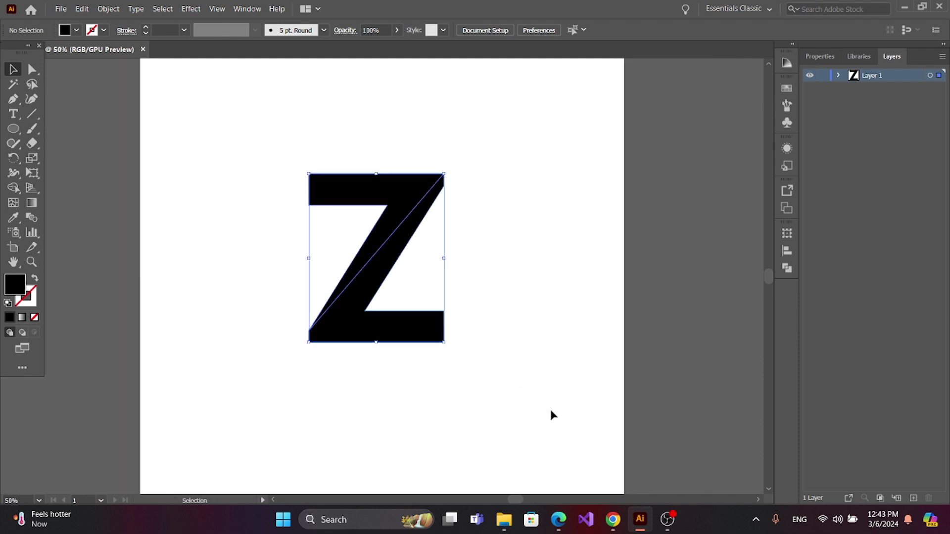
left_click(13, 188)
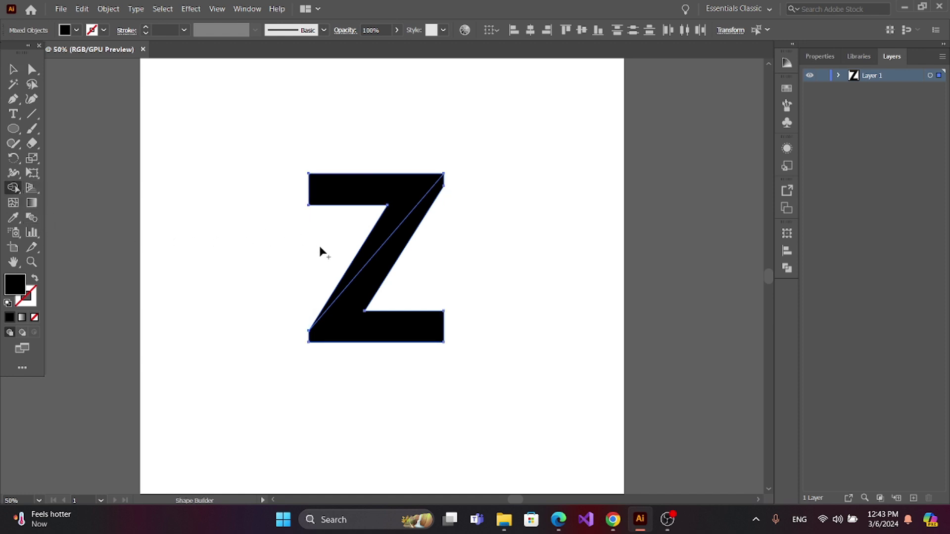
left_click(381, 283, "alt")
left_click(14, 70)
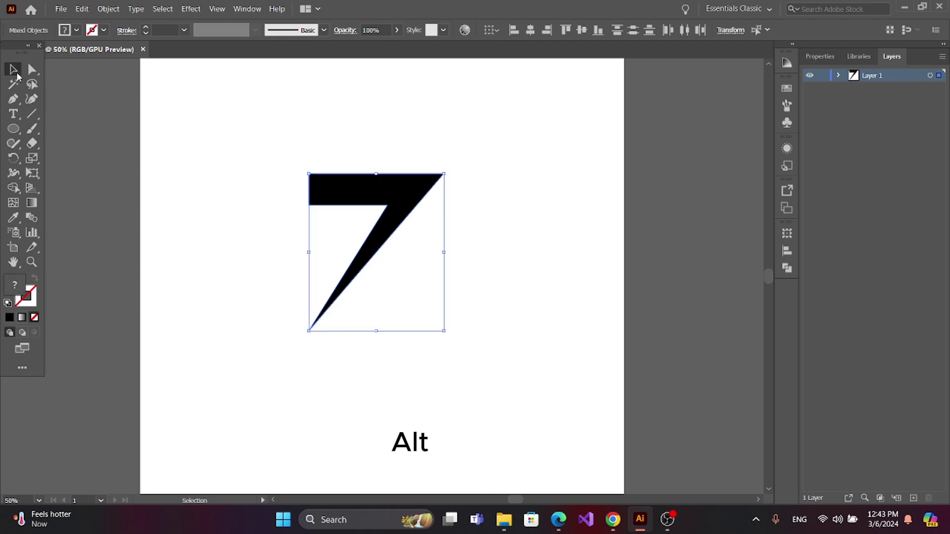
Pull the 7's bottom anchor point further down.
left_click(318, 256)
left_click(380, 254)
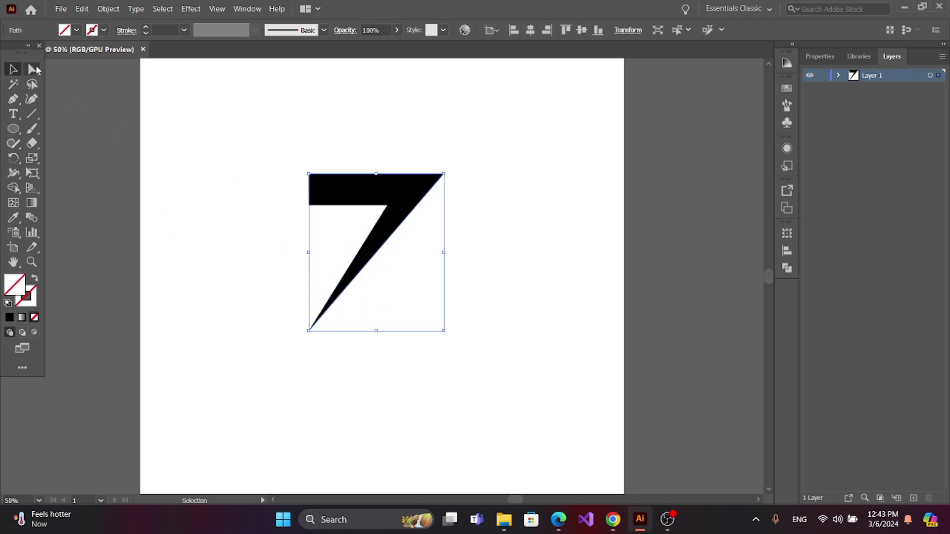
left_click(33, 69)
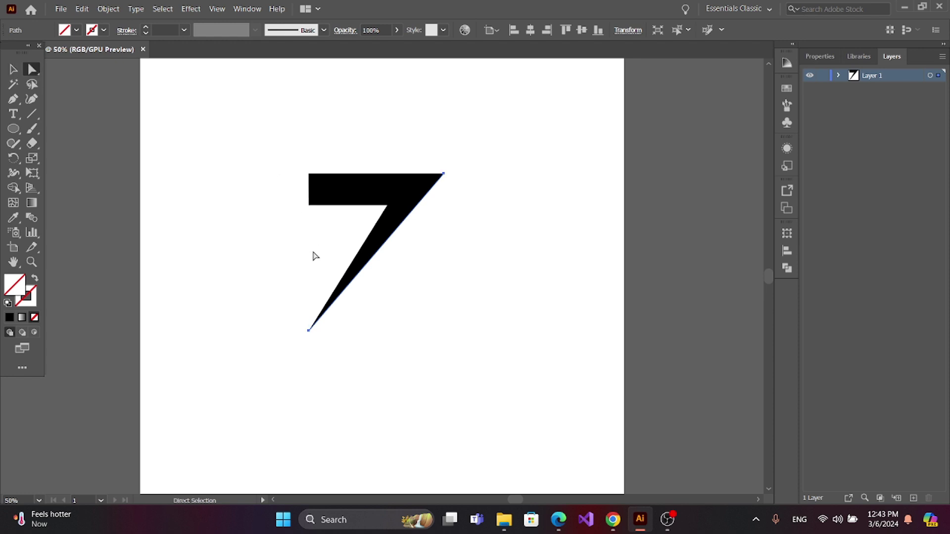
left_click(308, 331)
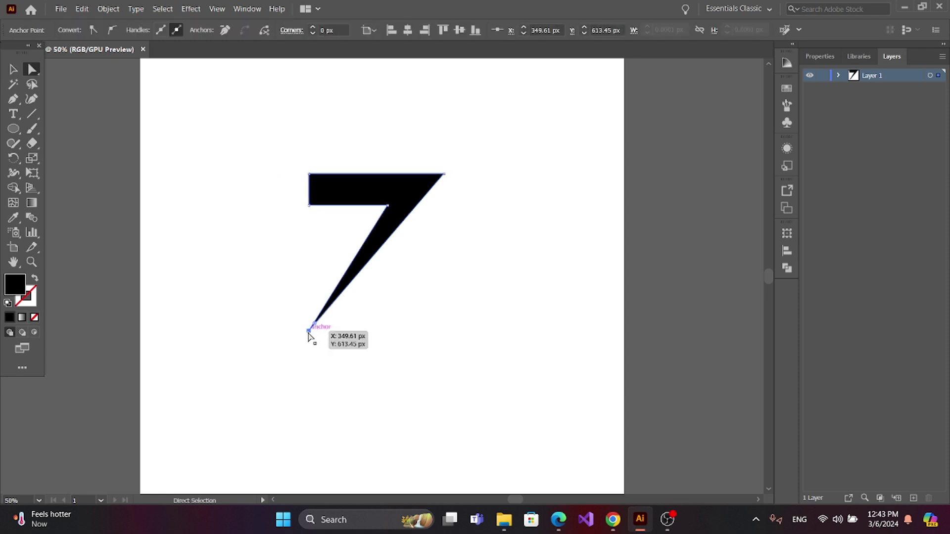
left_click_drag(308, 331, 307, 363)
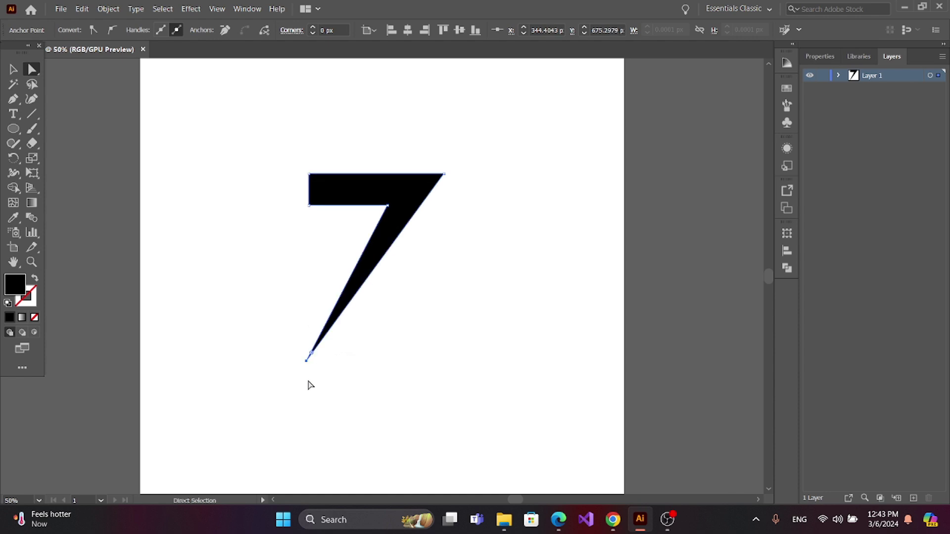
Stretch the 7's top bar further left by dragging its left anchor points.
left_click(308, 384)
left_click(335, 191)
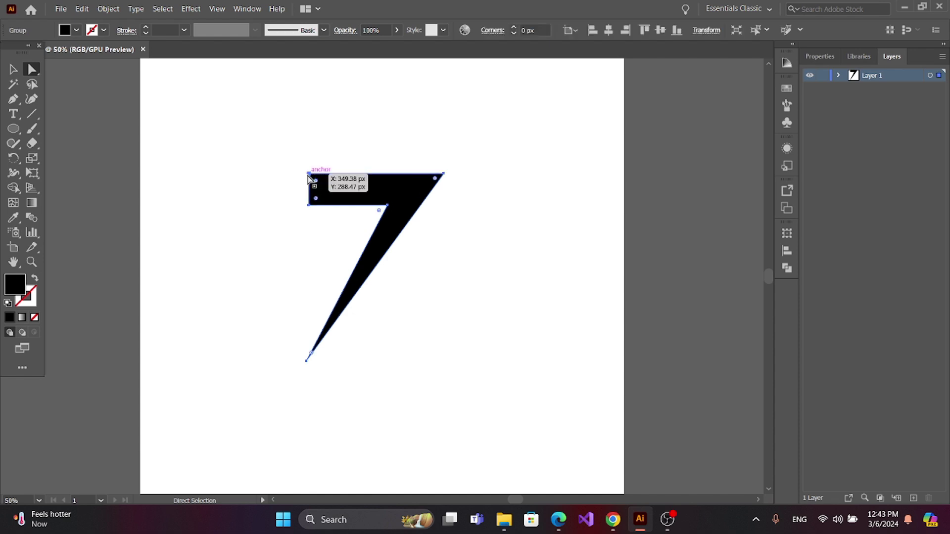
left_click(313, 199, "shift")
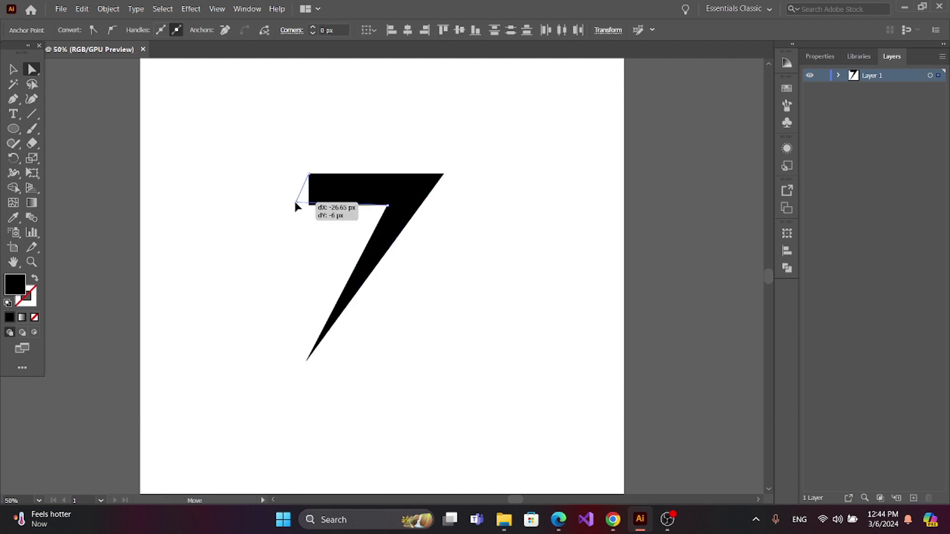
left_click(297, 203)
left_click(308, 174, "shift")
left_click_drag(310, 207, 274, 207)
Move the 7's tail tip further down-left and hide the bounding box.
left_click(284, 238)
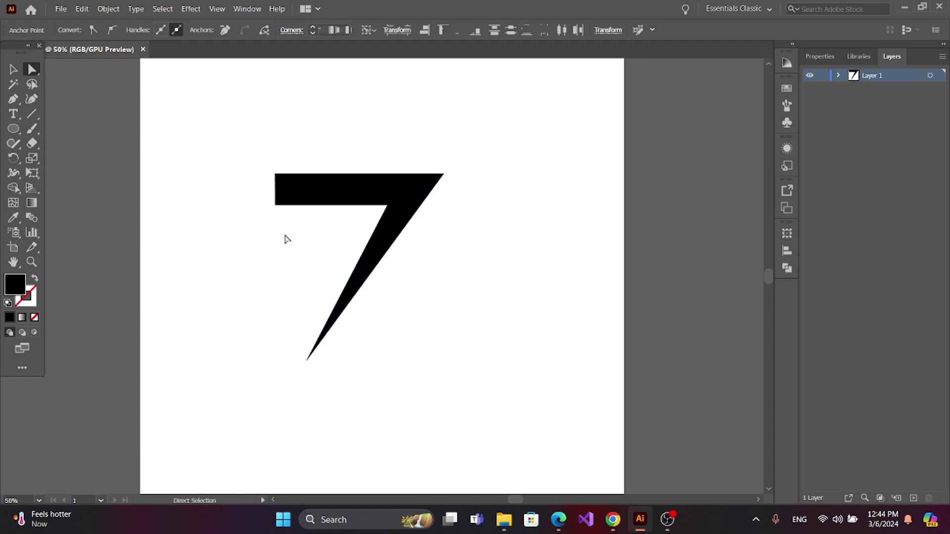
left_click(340, 314)
left_click_drag(306, 361, 287, 388)
left_click(311, 408)
key("ctrl+minus")
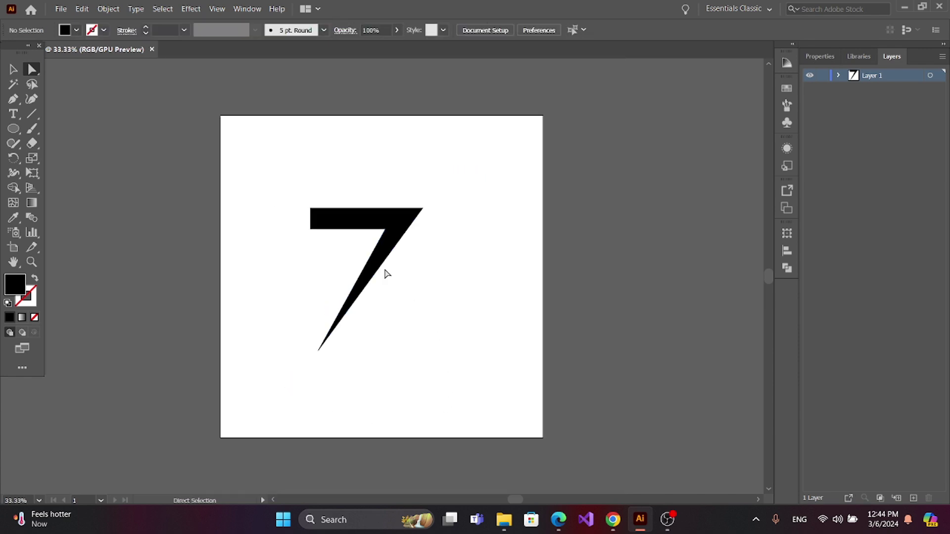
left_click(329, 221)
key("ctrl+plus")
key("ctrl+shift+b")
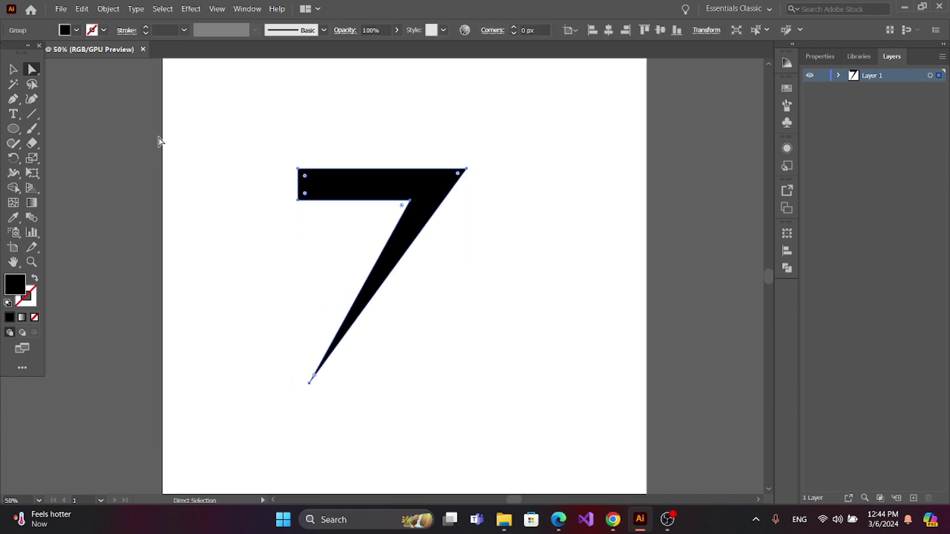
Add an anchor point on the lower edge of the 7's top bar.
left_click(14, 99)
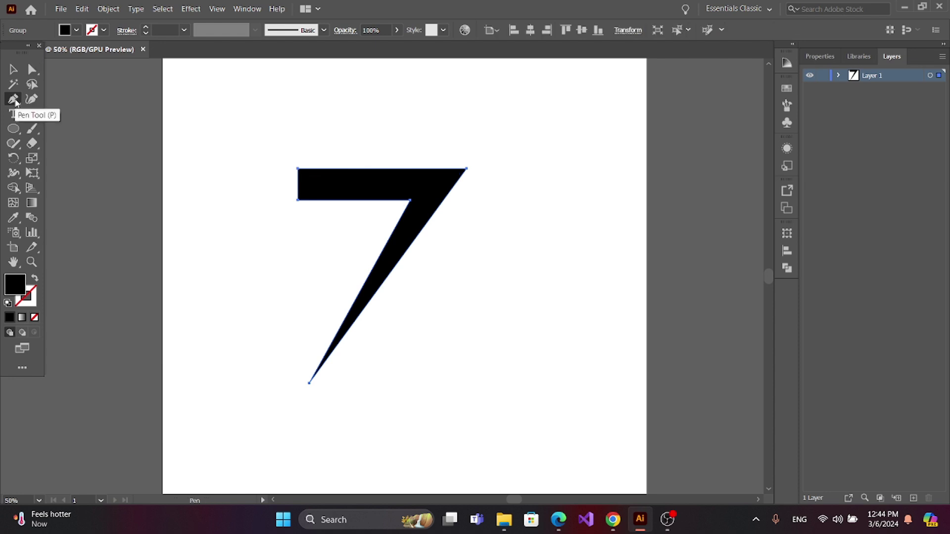
left_click(15, 100)
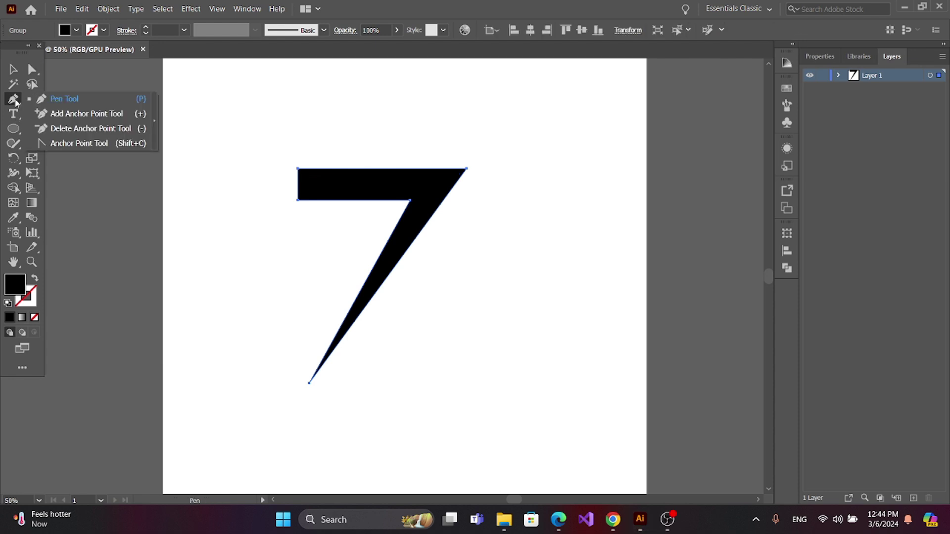
left_click(41, 114)
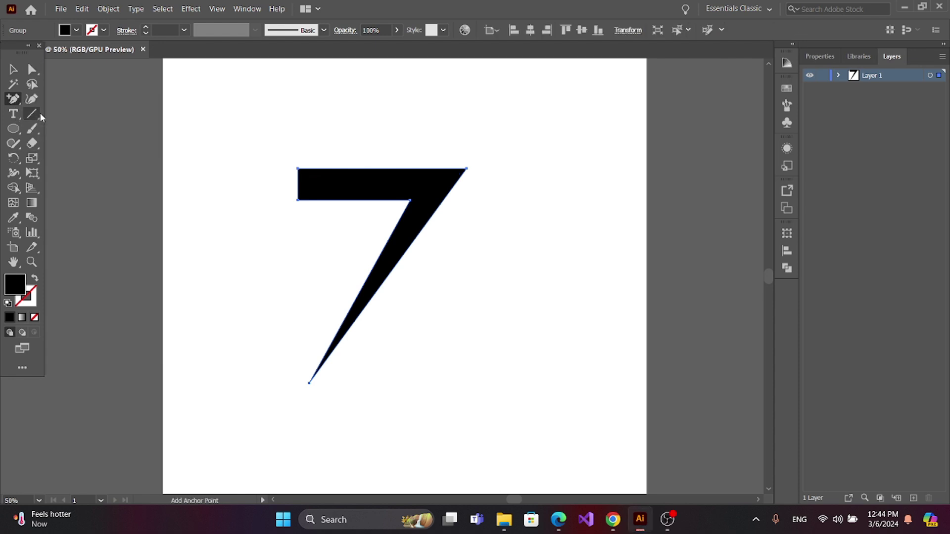
left_click(320, 200)
Drag the 7's top-left corner down into a tapered spur and select the whole shape.
key("v")
key("a")
left_click(266, 187)
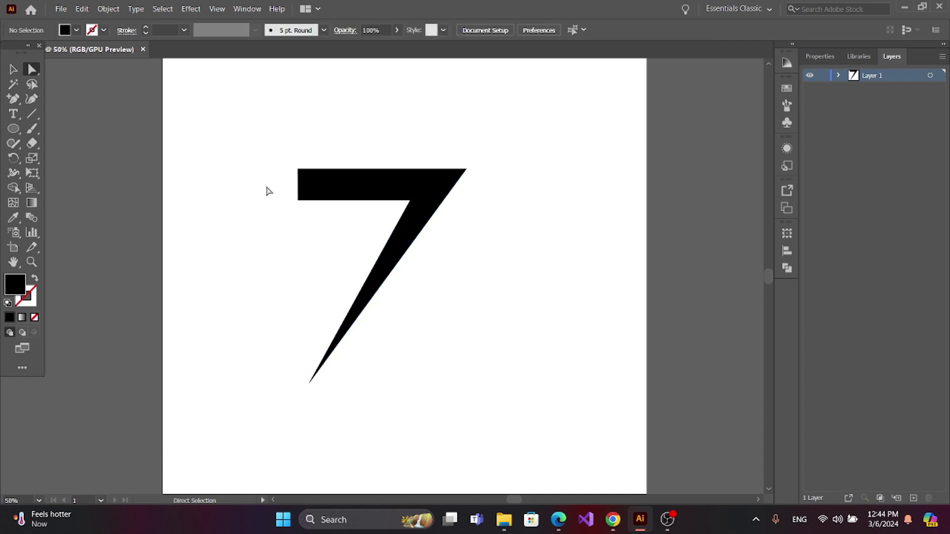
left_click(298, 201)
left_click_drag(299, 202, 297, 255)
left_click(13, 70)
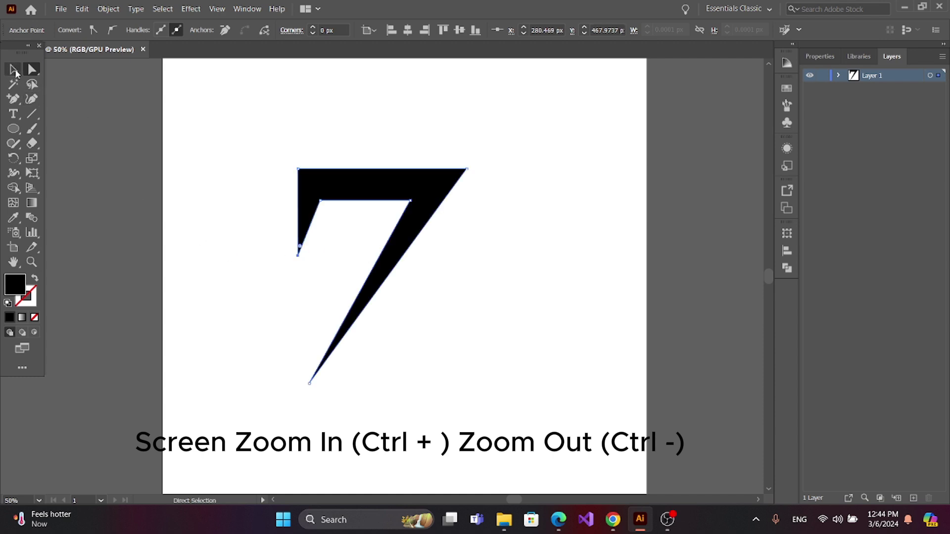
left_click(230, 185)
left_click_drag(227, 104, 515, 423)
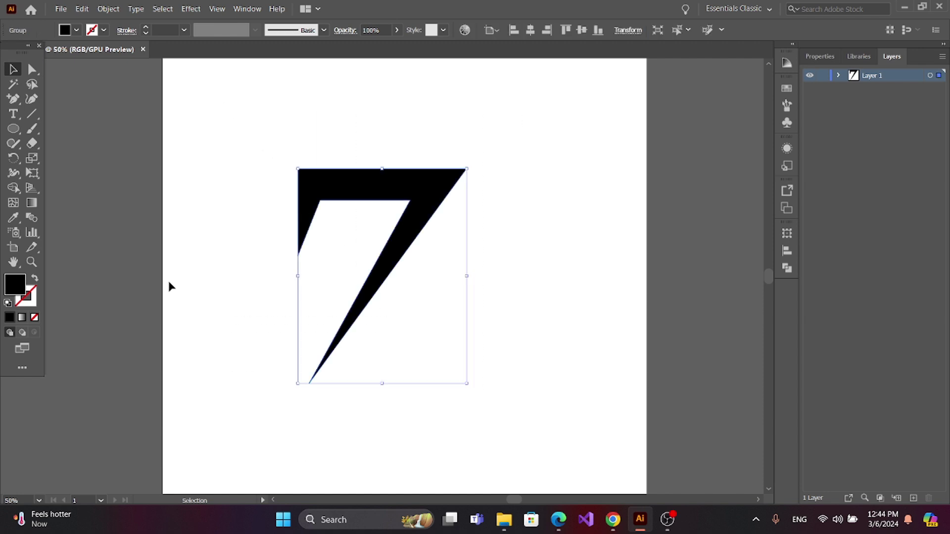
Copy the 7, paste it in front, and move the copy right and down.
left_click(83, 11)
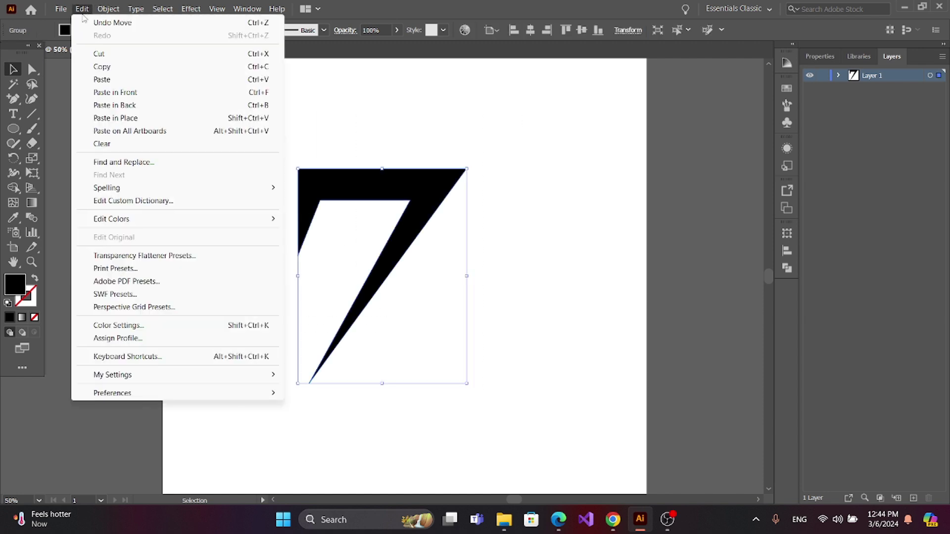
left_click(113, 66)
left_click(82, 9)
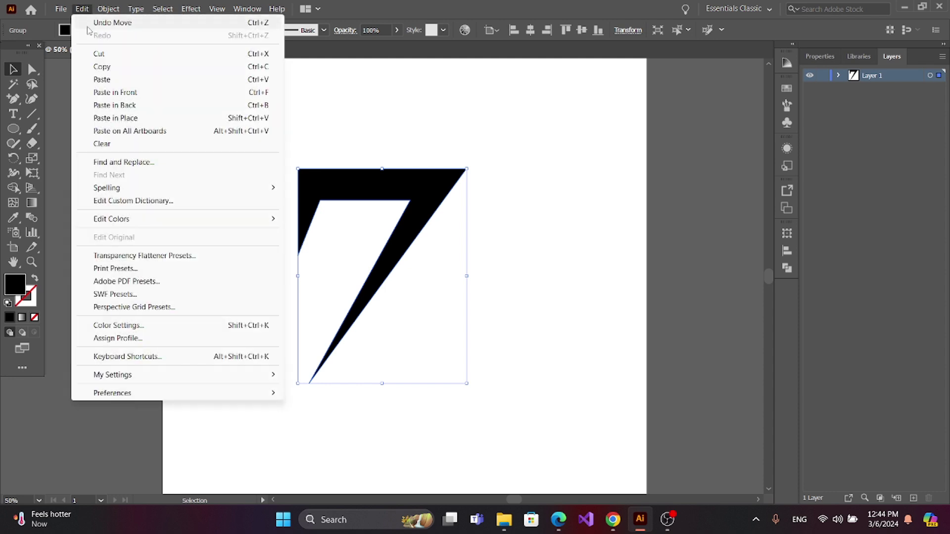
left_click(116, 92)
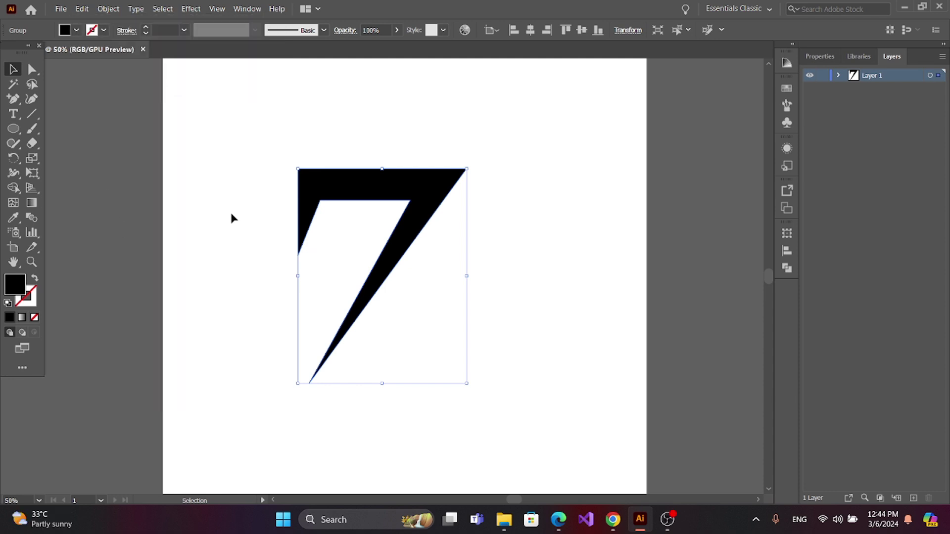
left_click(251, 171)
left_click_drag(321, 192, 457, 218)
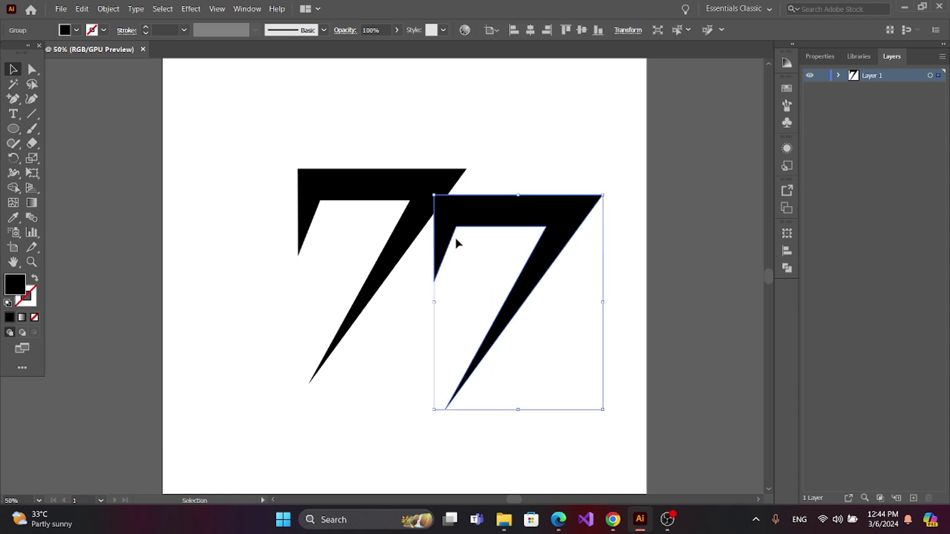
Rotate the copy 180° and slide it onto the original to form a Z.
right_click(474, 213)
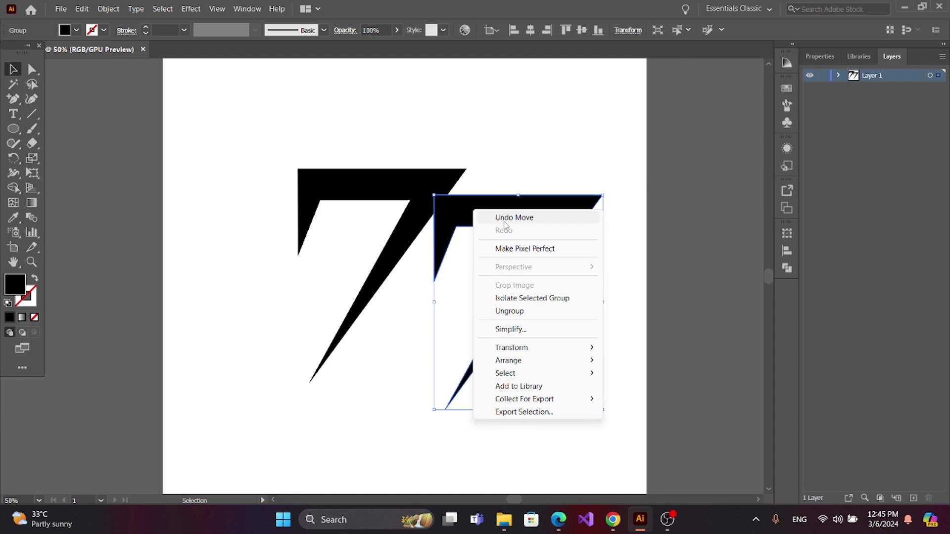
mouse_move(525, 350)
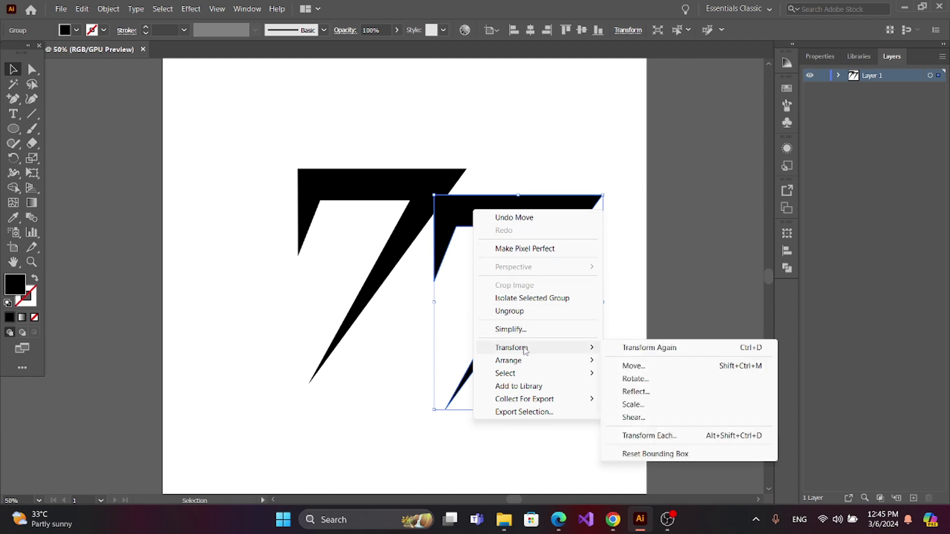
left_click(642, 381)
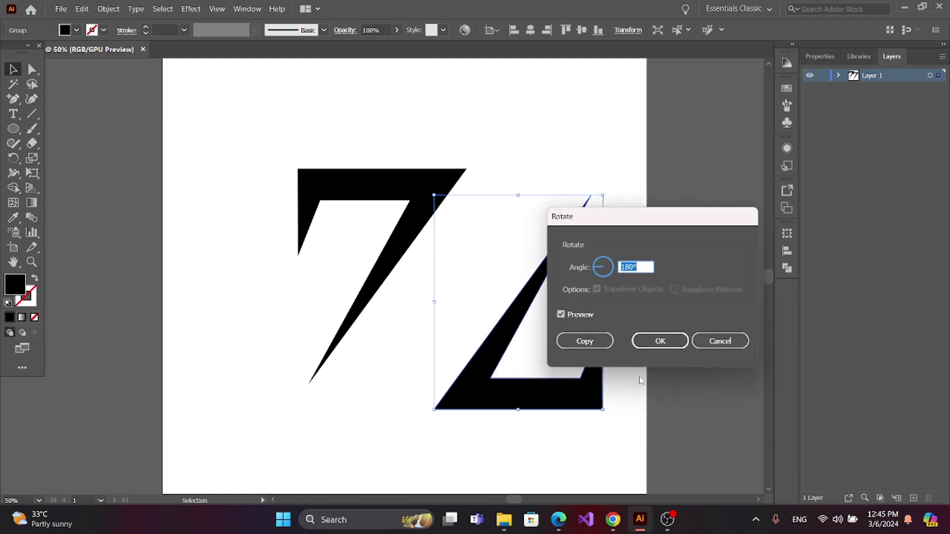
left_click(659, 340)
left_click(437, 331)
left_click_drag(476, 379, 361, 352)
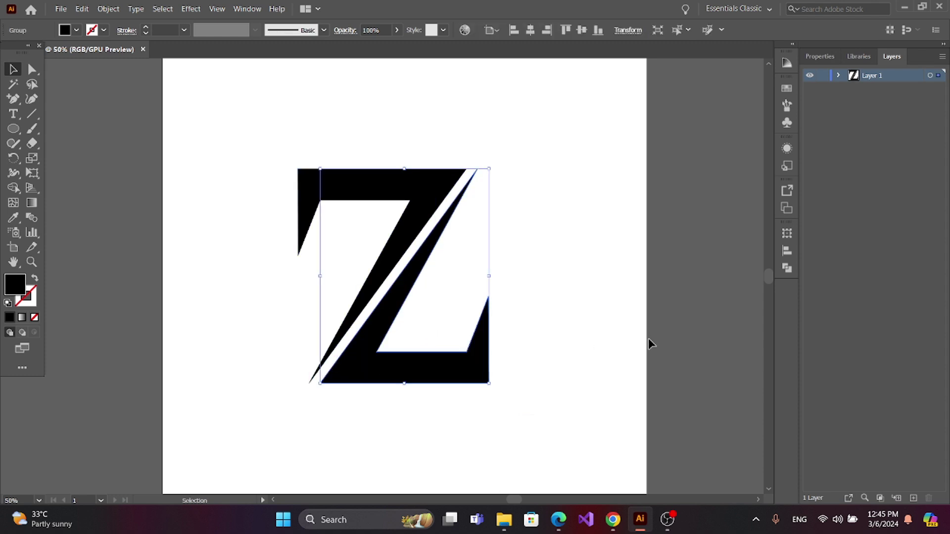
Group both halves of the Z into one object.
key("ctrl+minus")
left_click_drag(300, 150, 543, 422)
left_click(108, 8)
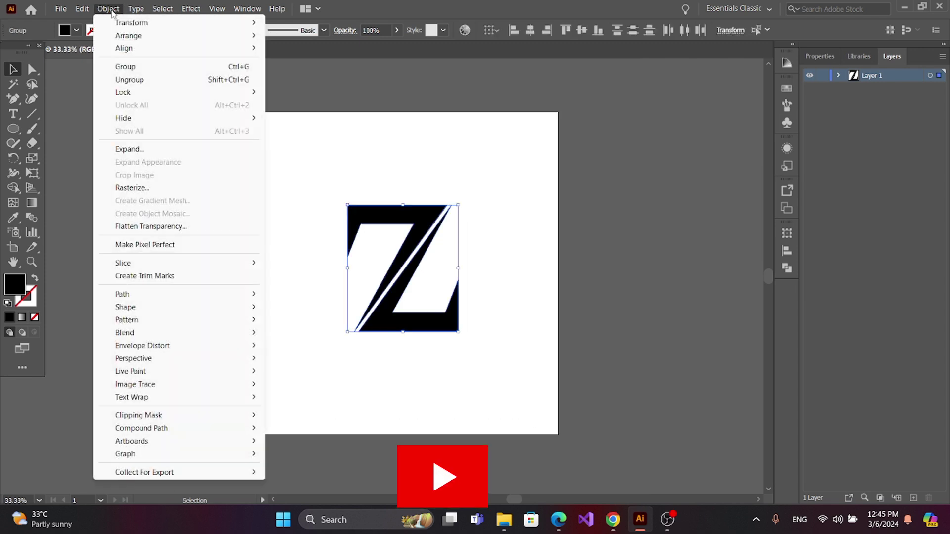
left_click(139, 69)
left_click(297, 265)
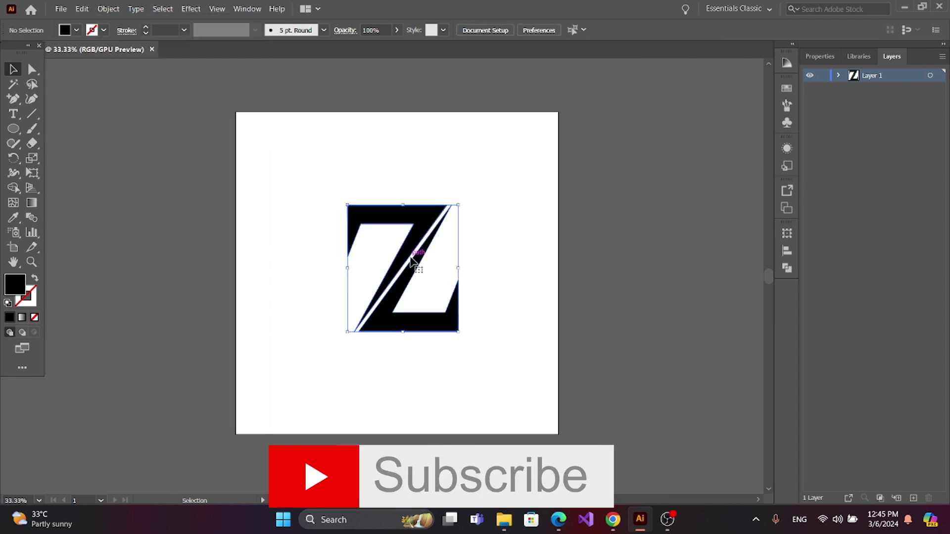
left_click(291, 248)
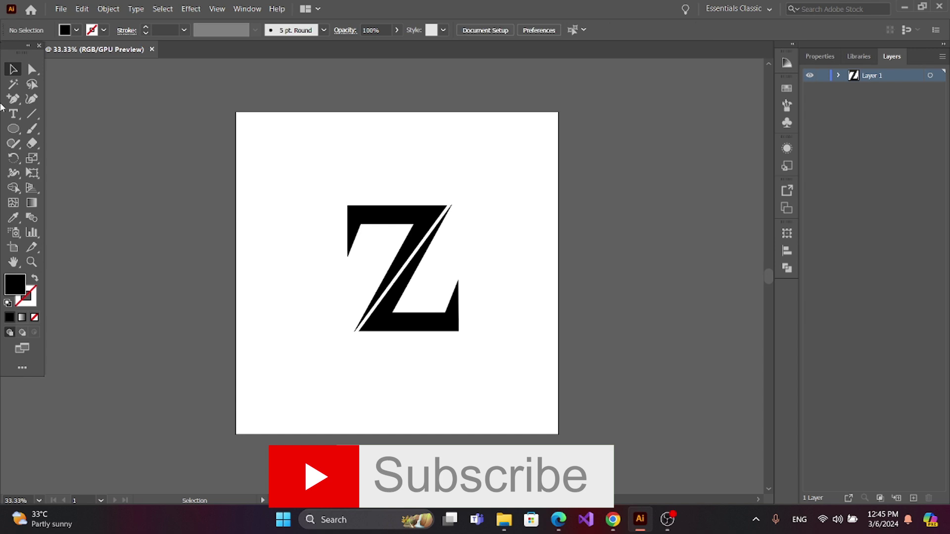
Draw a circle about 579 px wide centred on the Z and swap its fill and stroke.
left_click(13, 129)
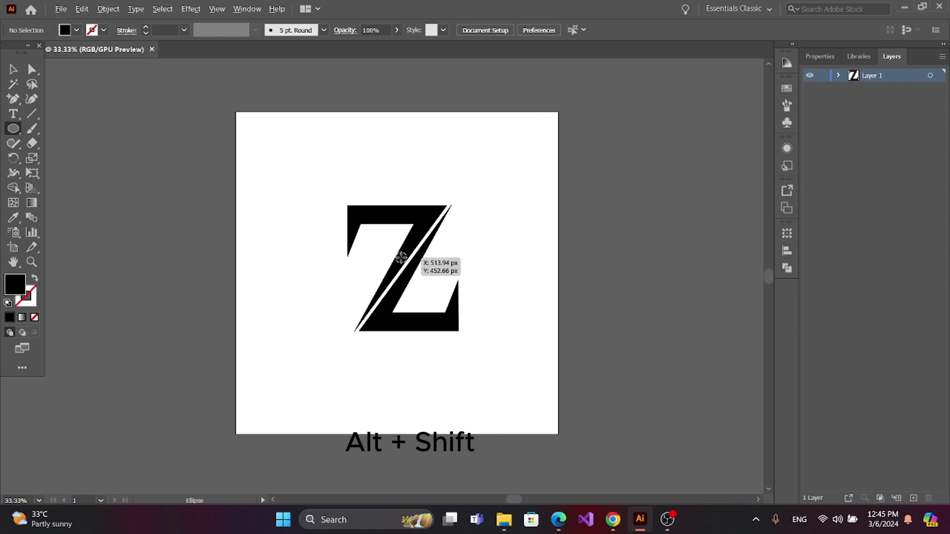
left_click_drag(401, 258, 459, 352)
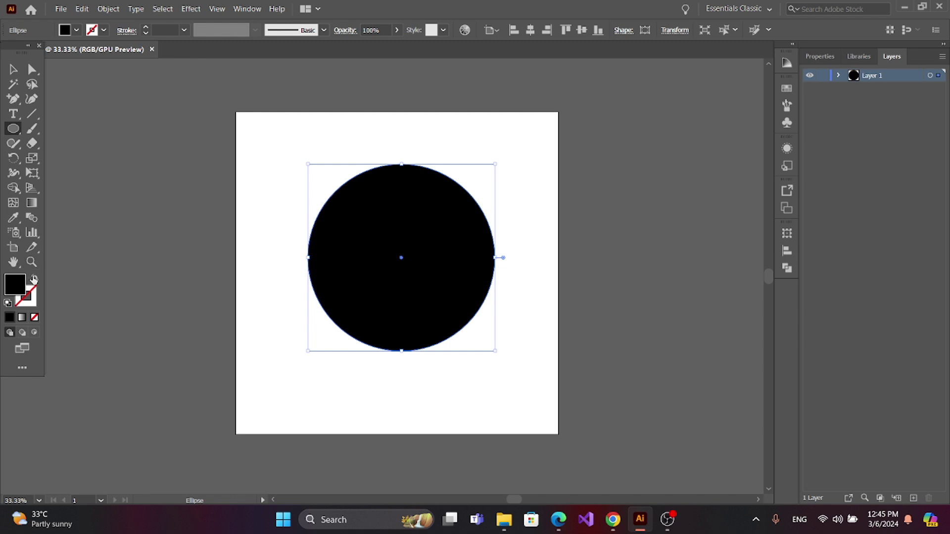
left_click(33, 280)
left_click(12, 69)
Raise the circle's stroke weight to 30 pt.
left_click(384, 160)
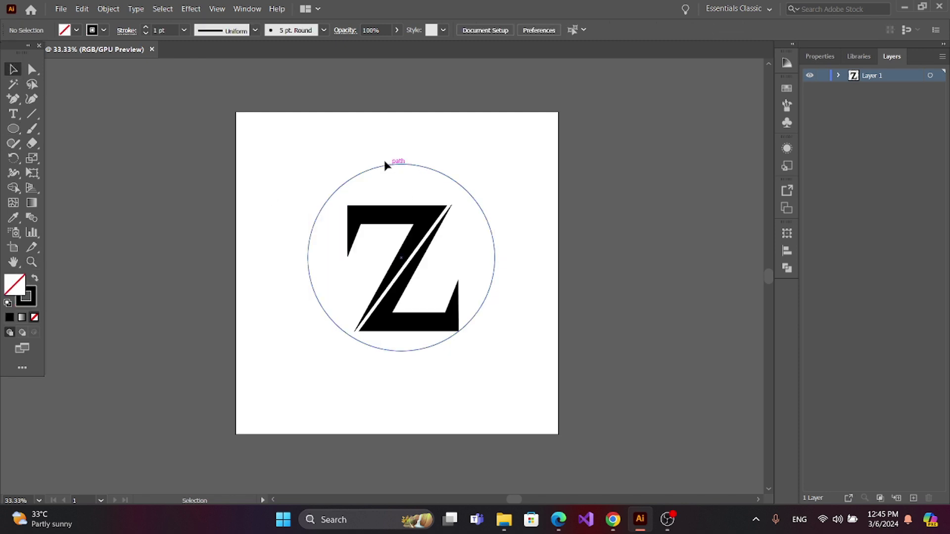
double_click(388, 168)
double_click(187, 130)
left_click(374, 171)
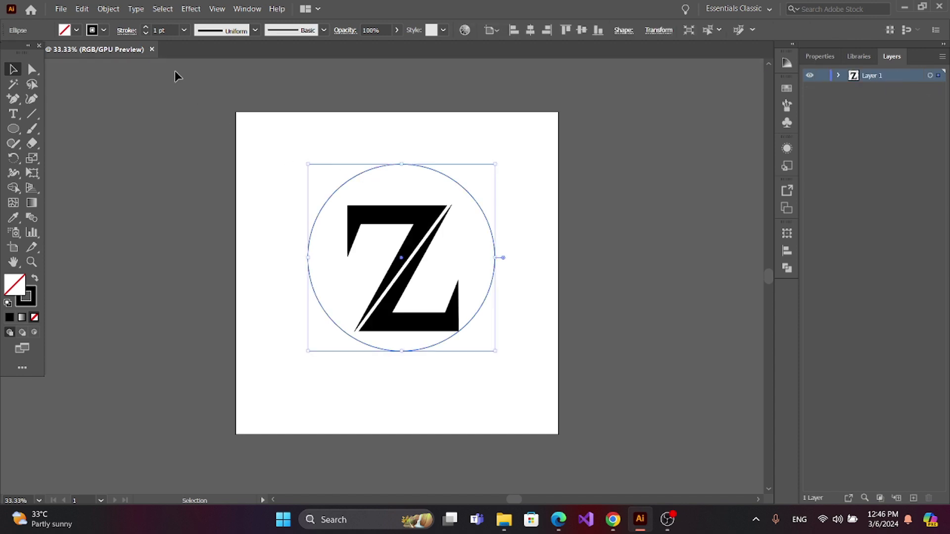
left_click(147, 27)
left_click(147, 28)
left_click(147, 28)
left_click(147, 28)
left_click(146, 28)
left_click(146, 28)
left_click(146, 28)
left_click(147, 28)
left_click(146, 28)
left_click(146, 28)
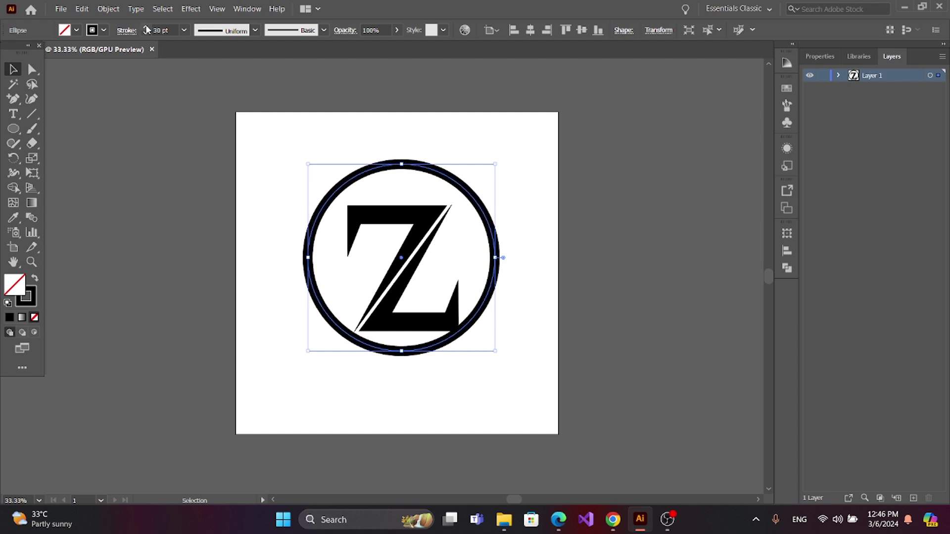
Align the ring and Z to share one centre, horizontally and vertically.
left_click(247, 182)
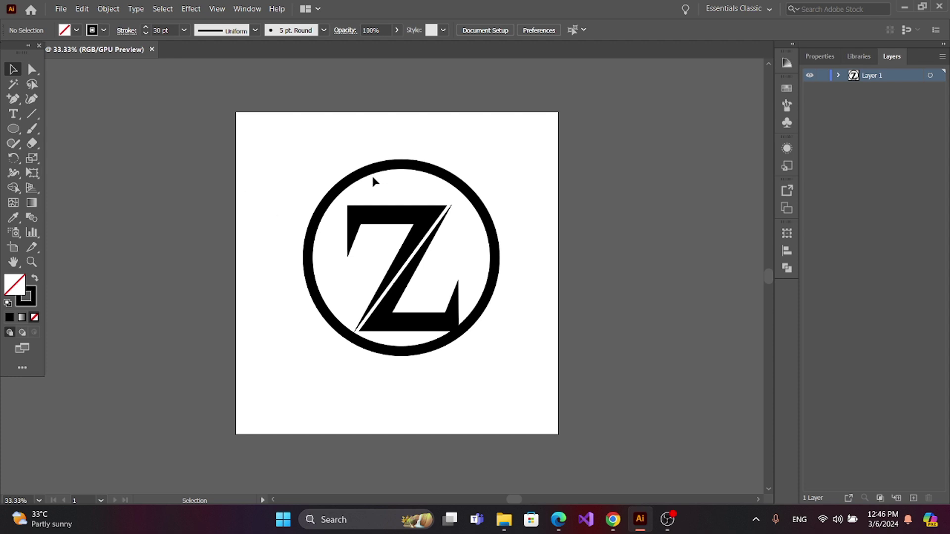
left_click_drag(379, 167, 385, 178)
left_click(292, 162)
left_click(330, 212)
left_click_drag(275, 149, 546, 426)
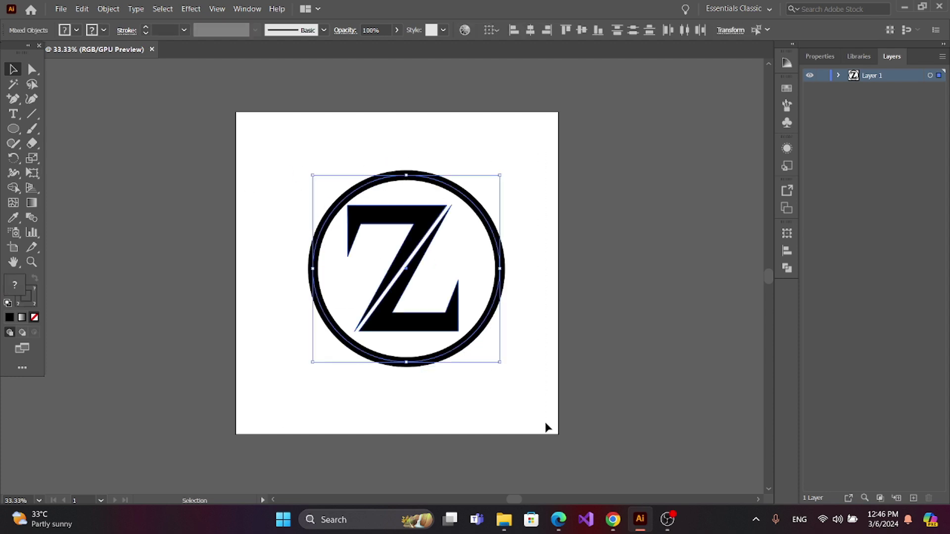
left_click(530, 31)
left_click(582, 31)
left_click(541, 228)
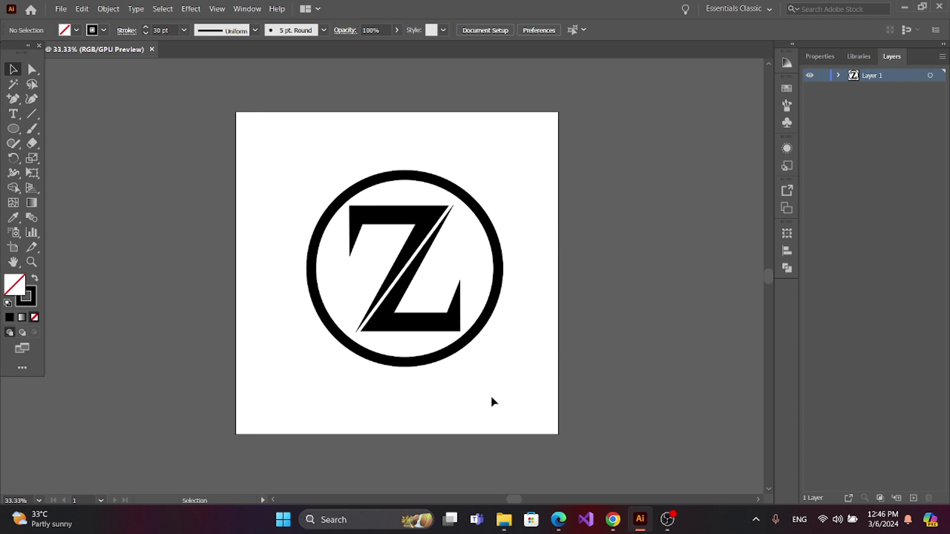
key("ctrl+equal")
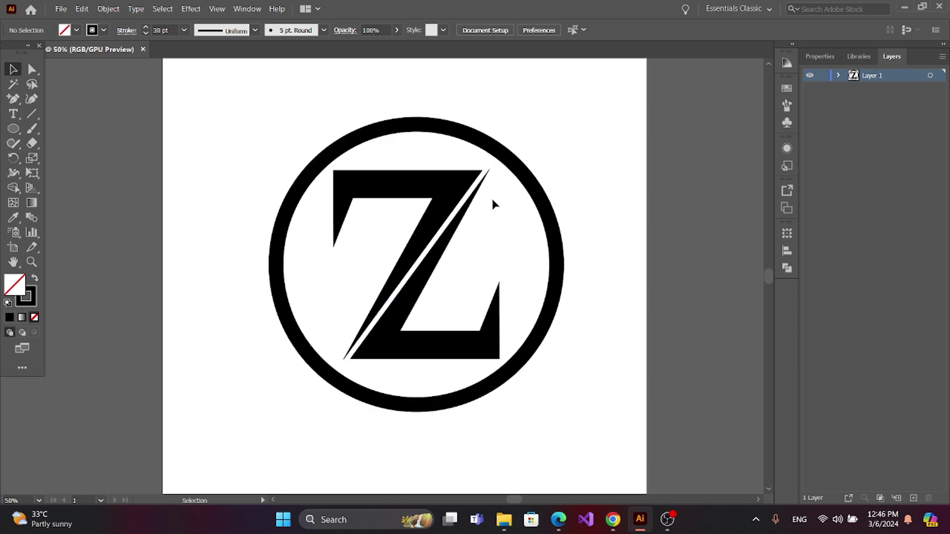
Expand the 30 pt ring's stroke into a solid filled black shape.
left_click(294, 198)
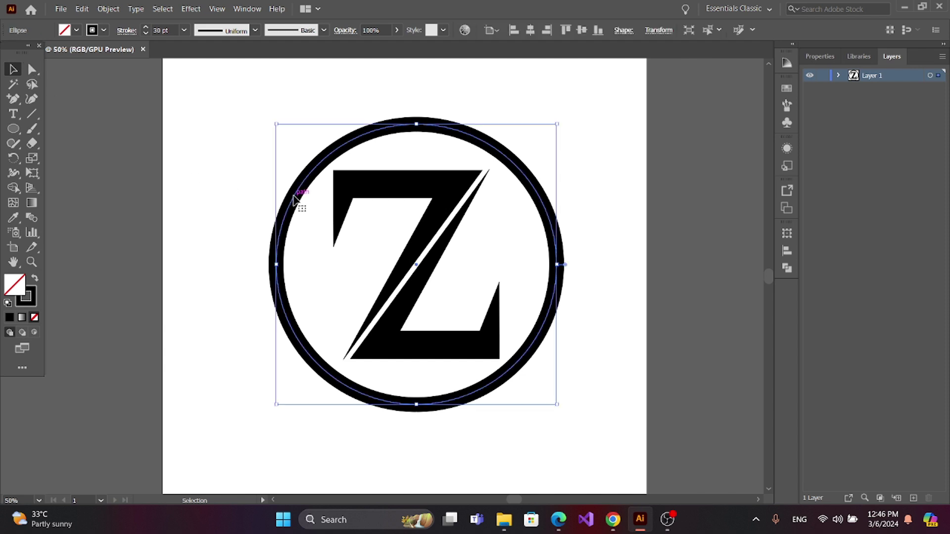
left_click(106, 11)
left_click(146, 149)
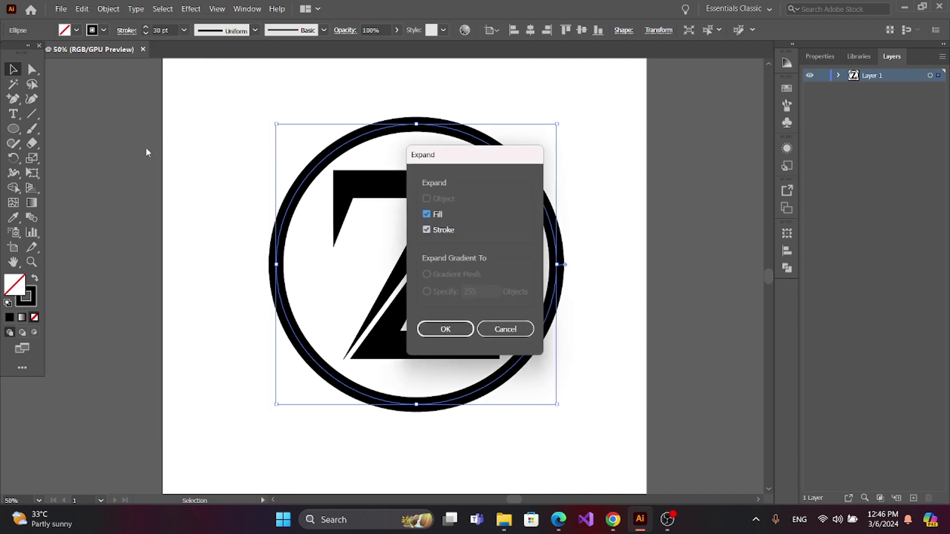
left_click(449, 329)
left_click(199, 198)
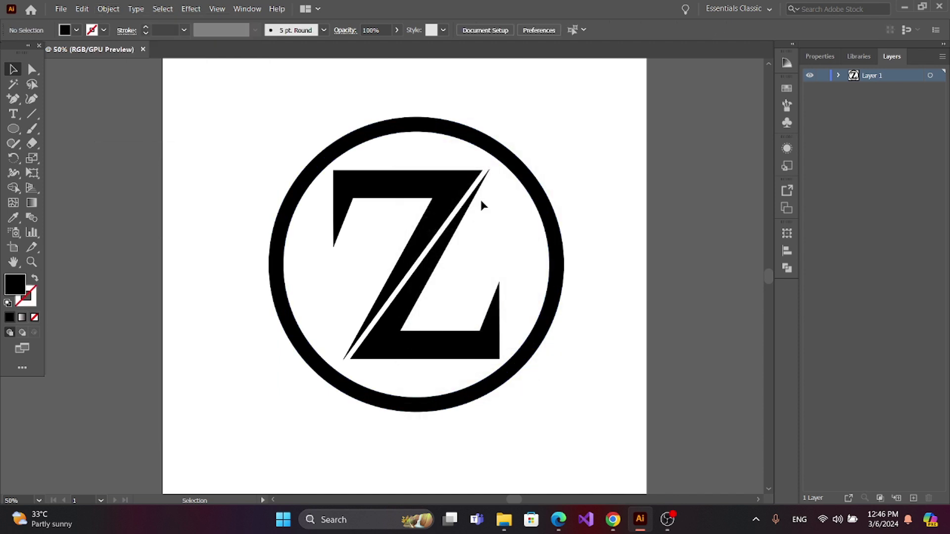
left_click(36, 73)
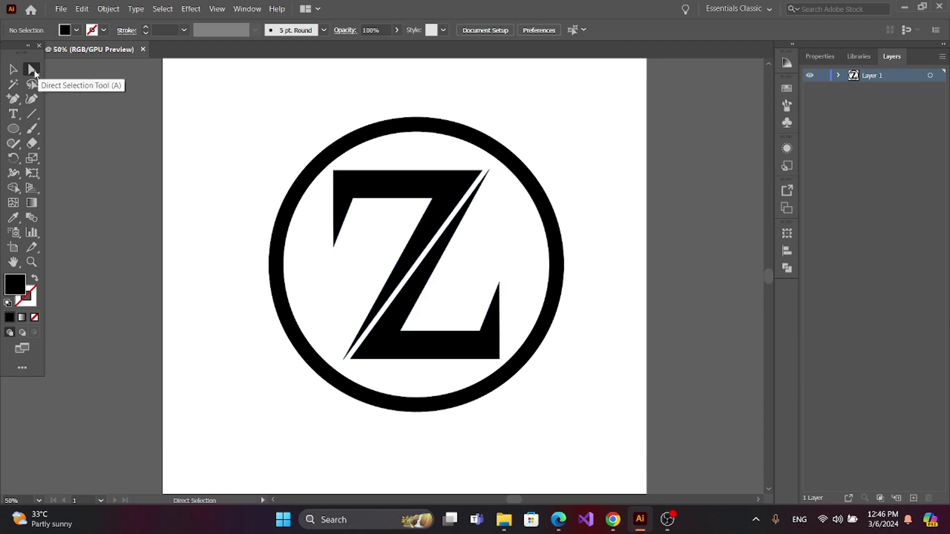
Stretch the slash's top and bottom tips outward past the ring.
left_click(489, 169)
left_click_drag(489, 171, 525, 117)
left_click(546, 172)
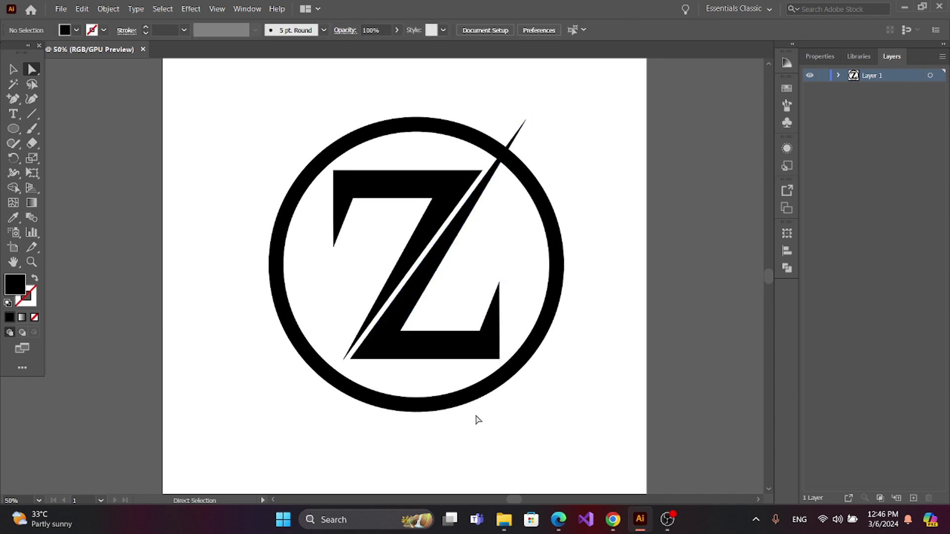
left_click_drag(347, 364, 306, 409)
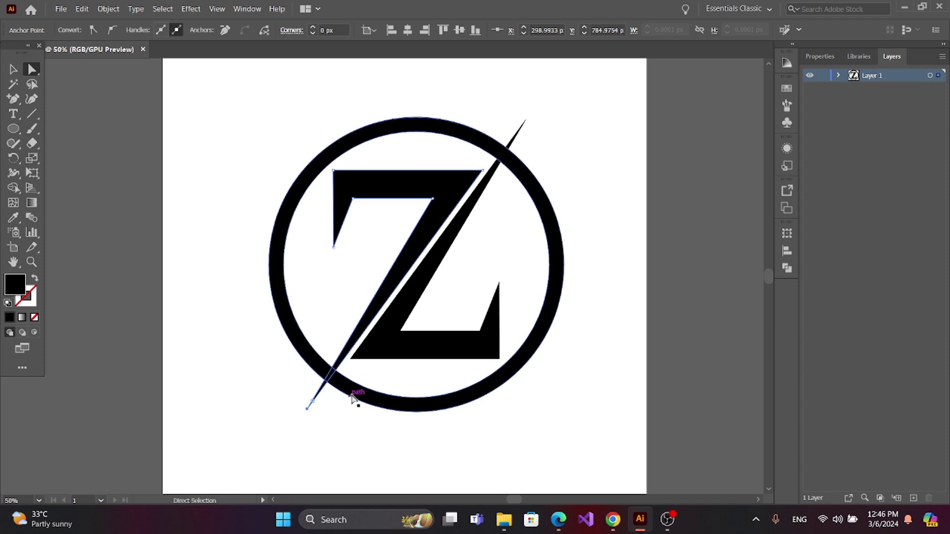
Deselect the artwork, then reselect the Z-and-slash group.
left_click(11, 69)
left_click(165, 181)
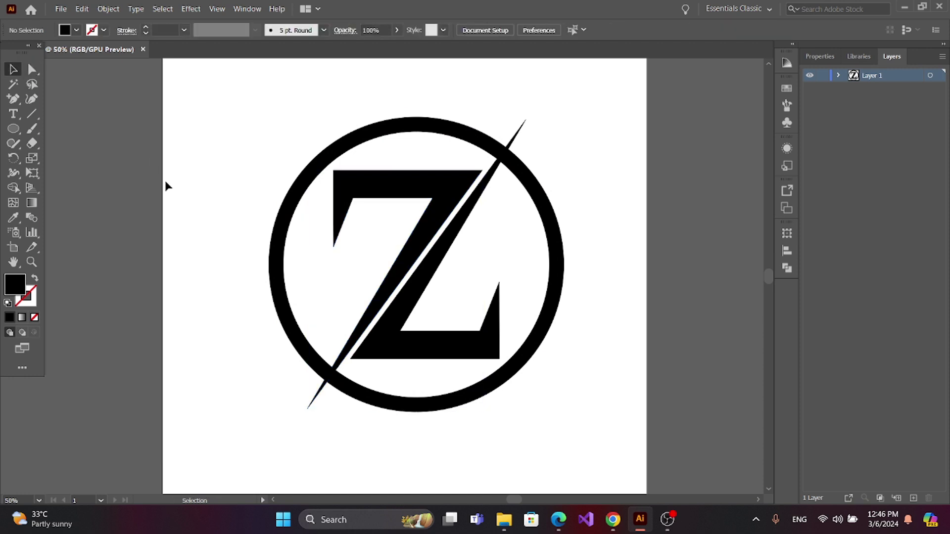
left_click_drag(769, 276, 770, 279)
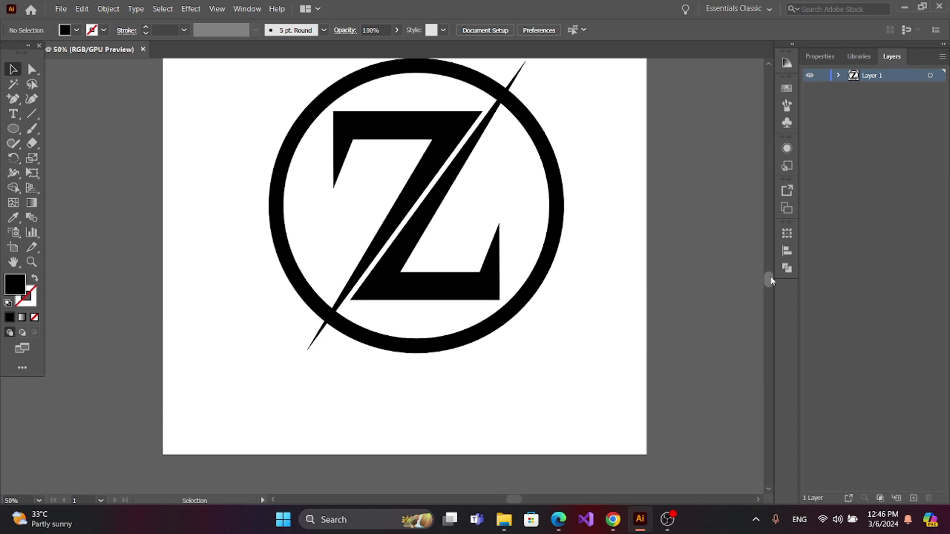
left_click_drag(771, 277, 769, 275)
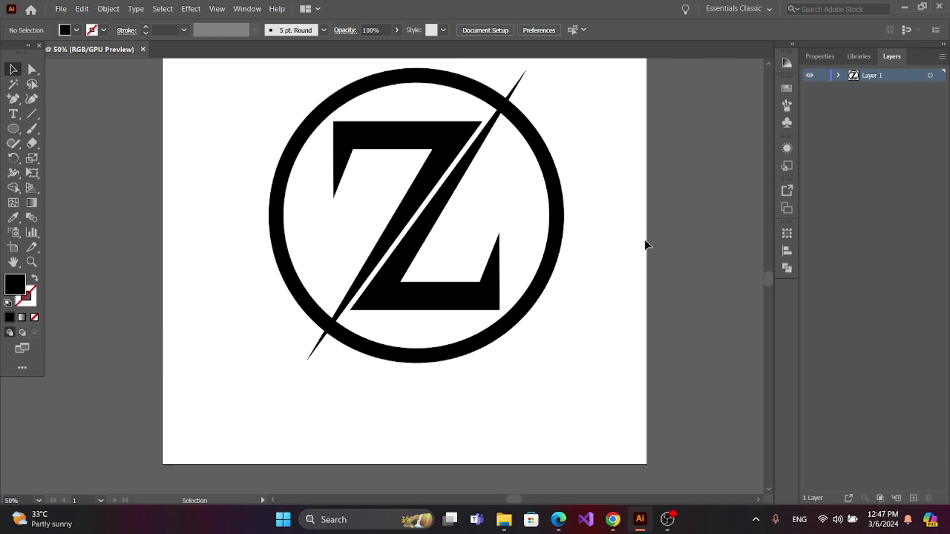
left_click(559, 203)
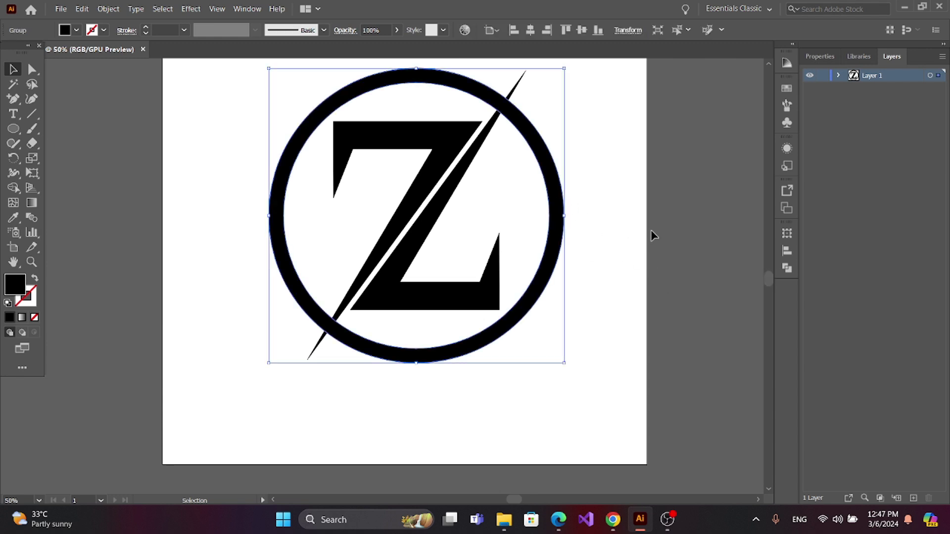
left_click(618, 226)
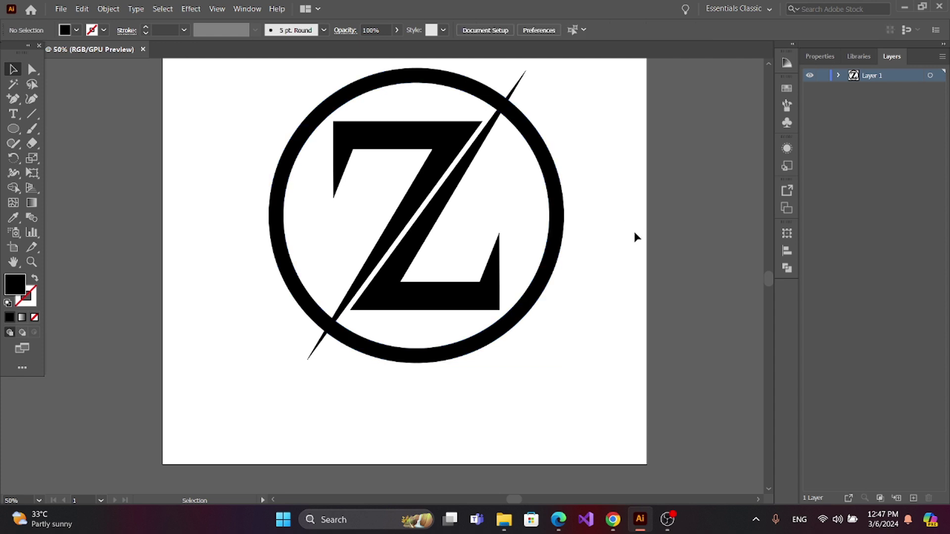
left_click(532, 141)
left_click(206, 127)
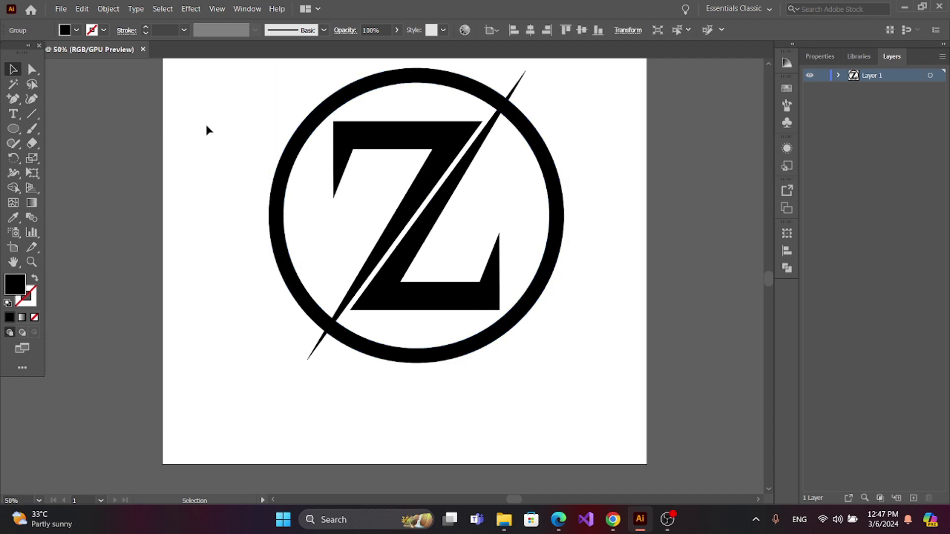
left_click(418, 252)
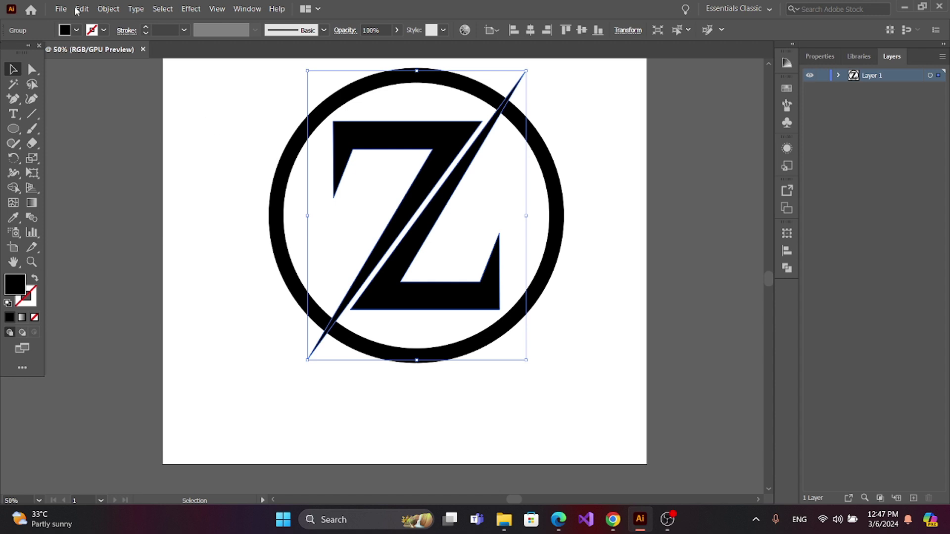
Apply a 12 px Offset Path to the Z and slash.
left_click(105, 10)
mouse_move(124, 294)
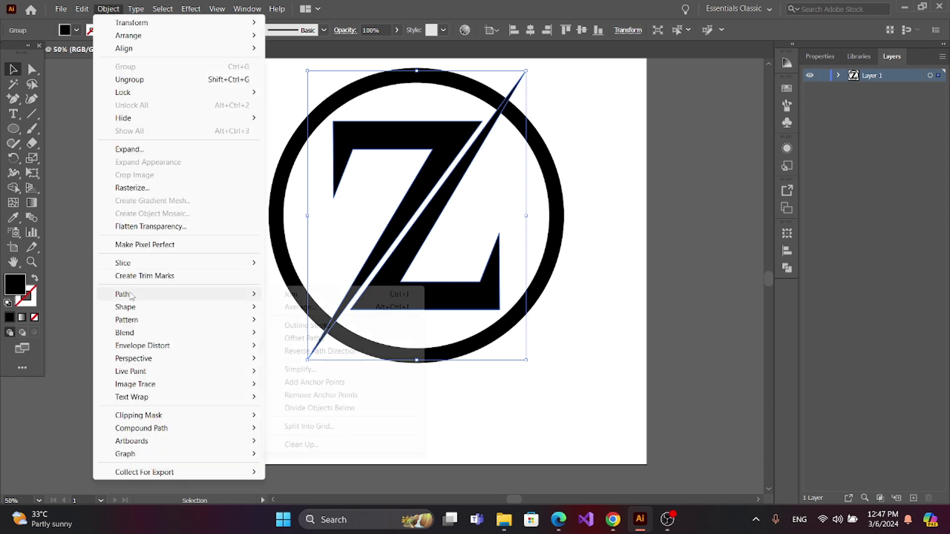
left_click(305, 338)
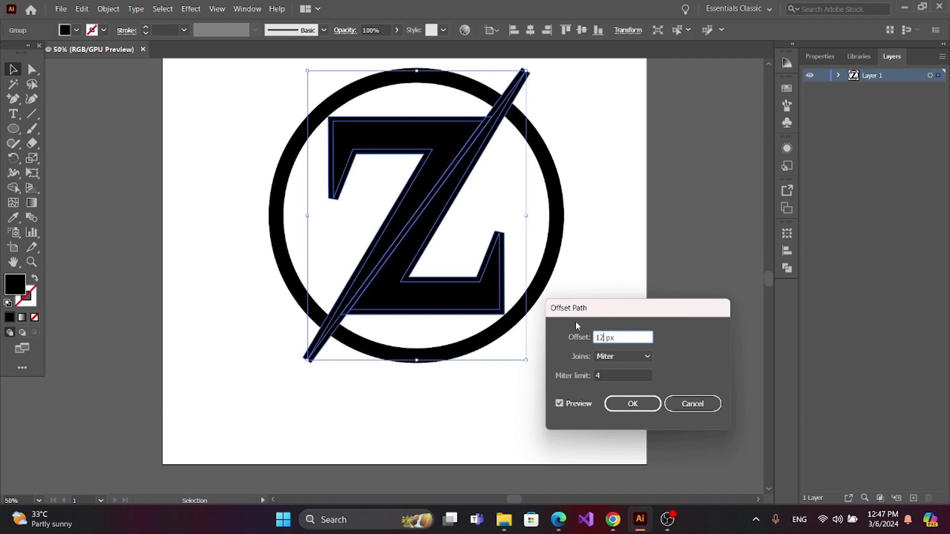
left_click(559, 404)
left_click(559, 405)
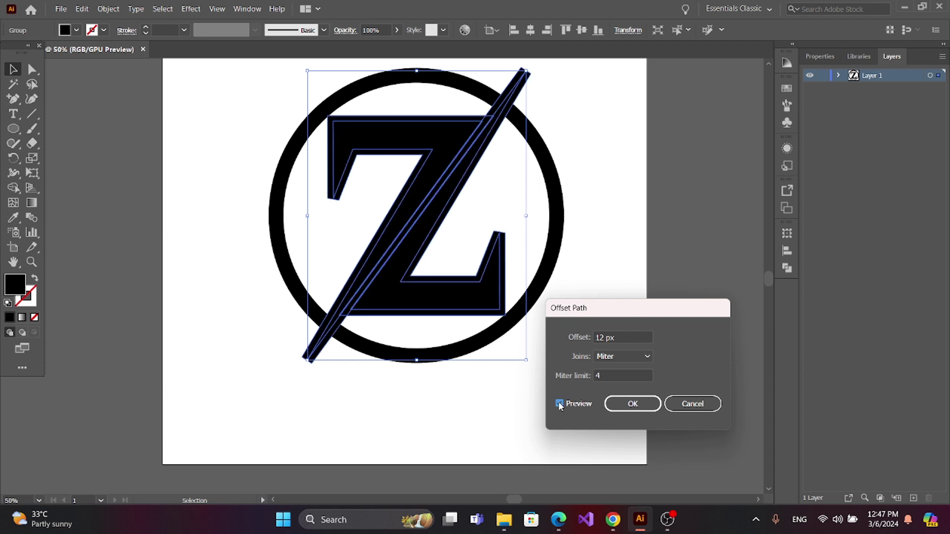
left_click(633, 404)
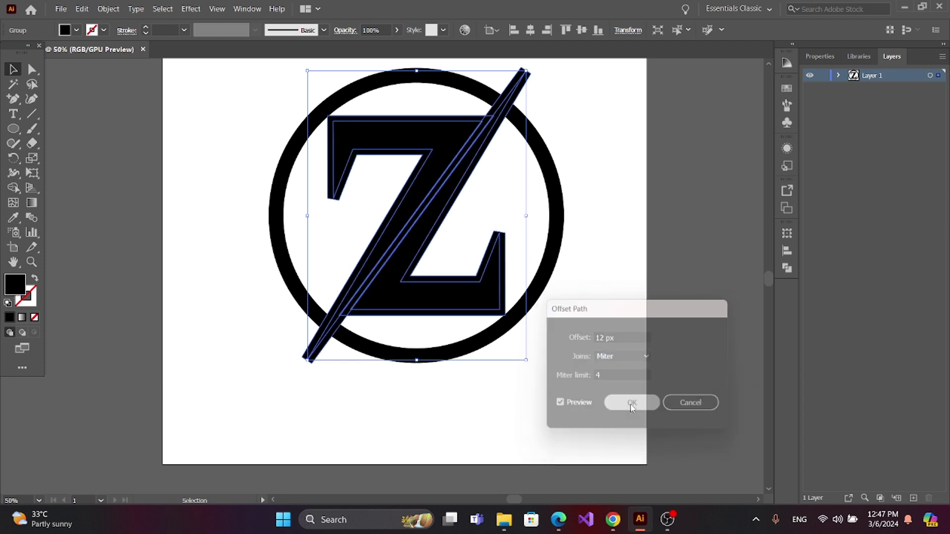
Divide the whole logo with Pathfinder and ungroup the resulting pieces.
left_click_drag(256, 77, 600, 414)
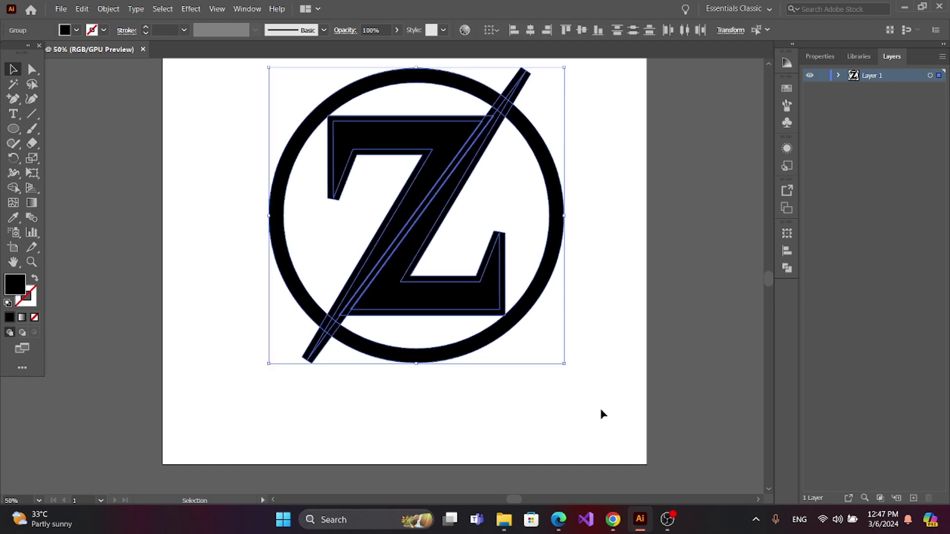
left_click(788, 272)
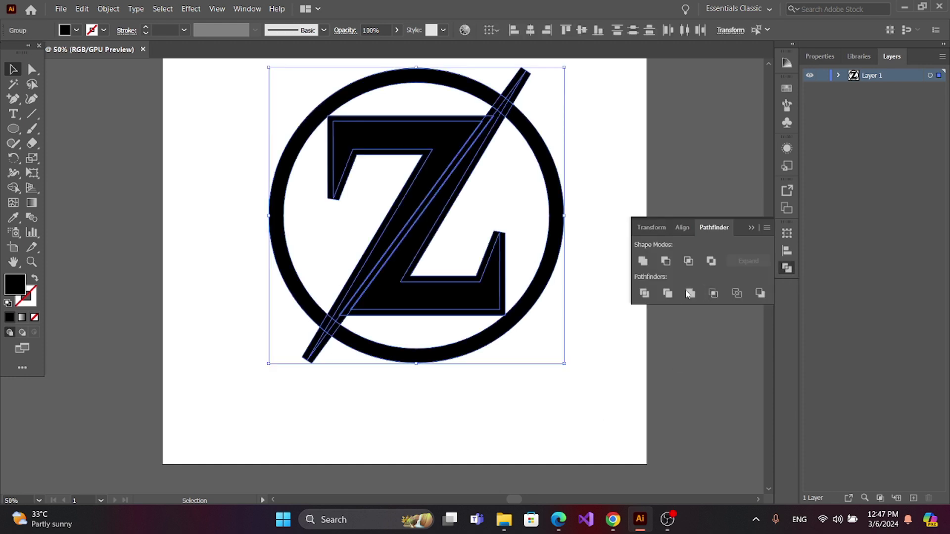
left_click(644, 293)
right_click(436, 208)
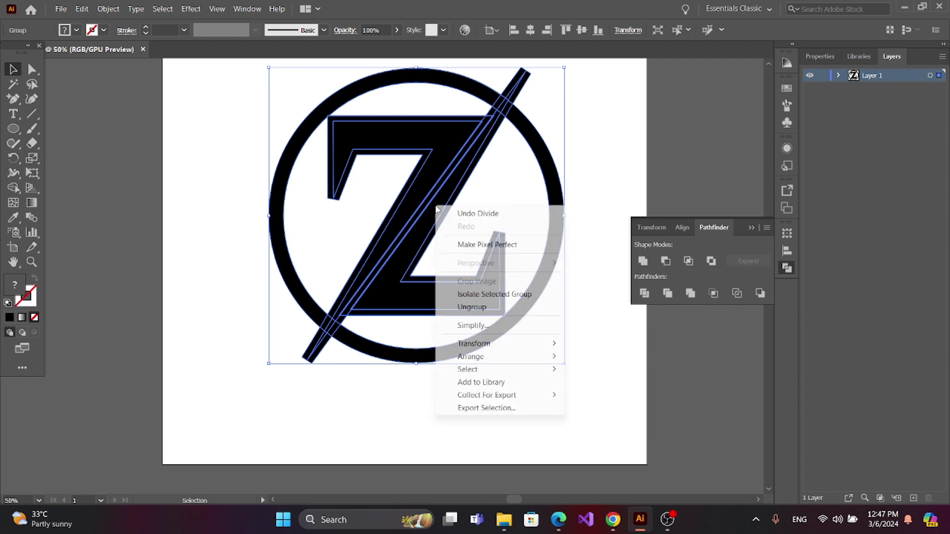
left_click(488, 312)
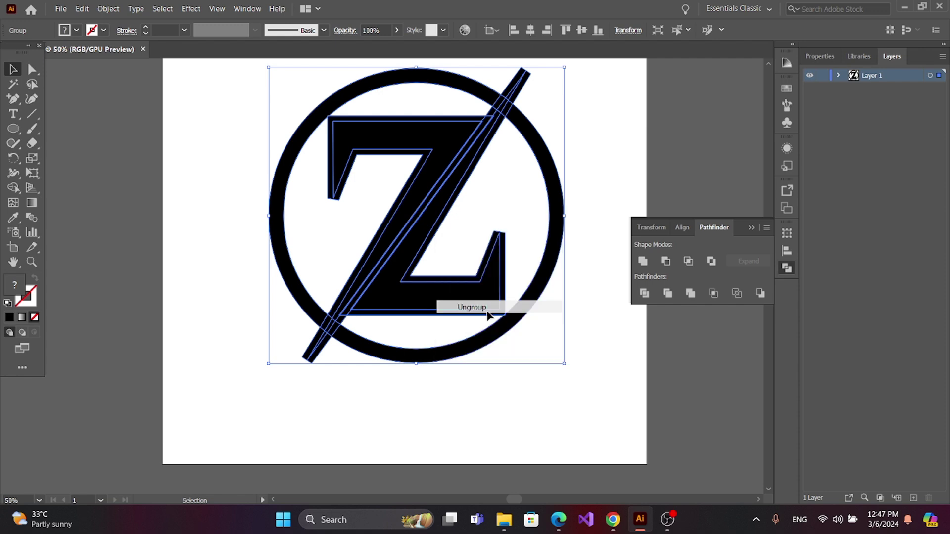
Reshape the slash's upper tip and lower tail into thin spikes.
left_click(227, 106)
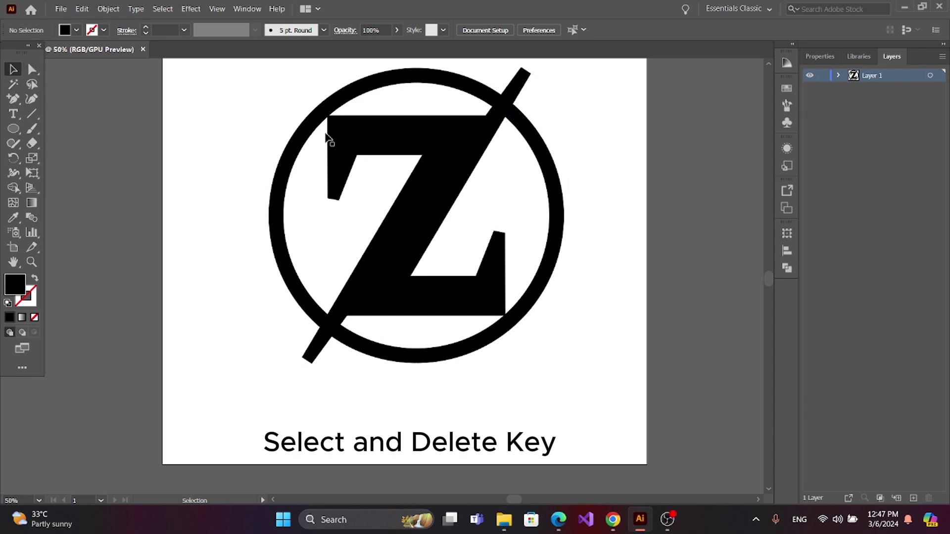
left_click(421, 158)
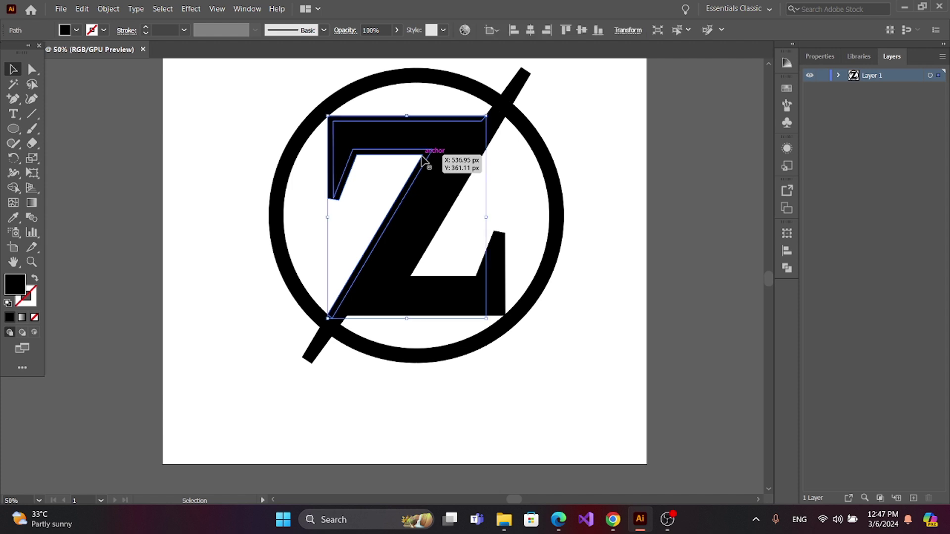
left_click_drag(422, 158, 488, 118)
left_click(356, 322)
left_click_drag(335, 333, 322, 323)
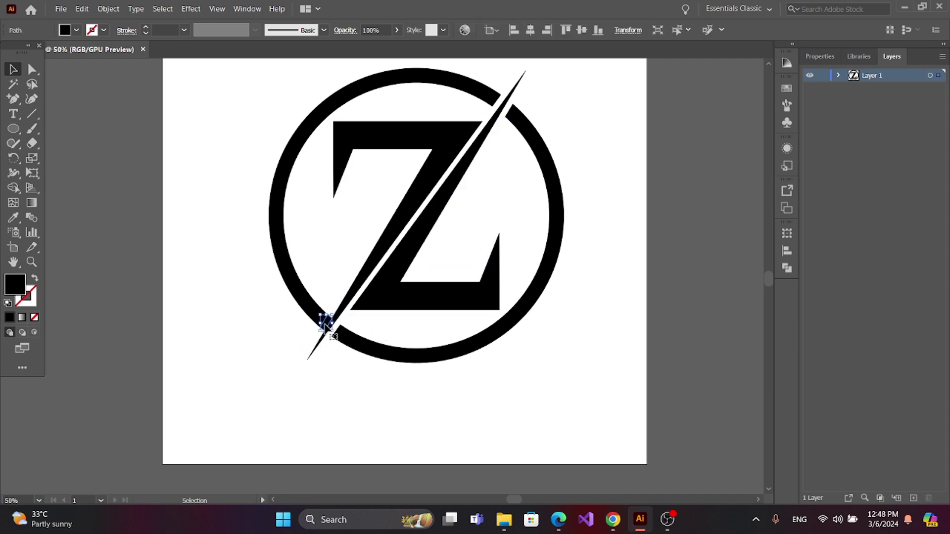
left_click(321, 144)
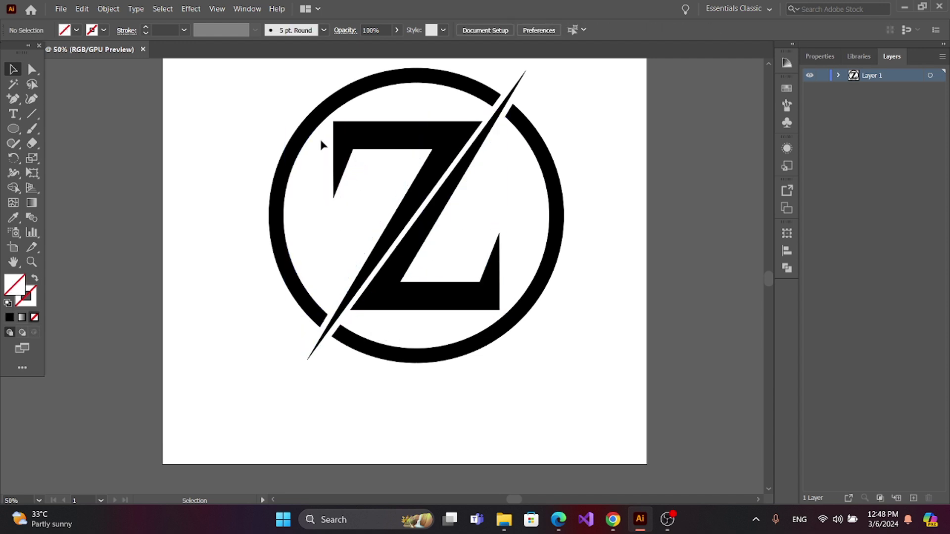
Merge the Z's left parts into one shape with the Shape Builder tool.
left_click(485, 130)
scroll(515, 161, "up", 3)
left_click_drag(229, 91, 617, 442)
left_click(13, 188)
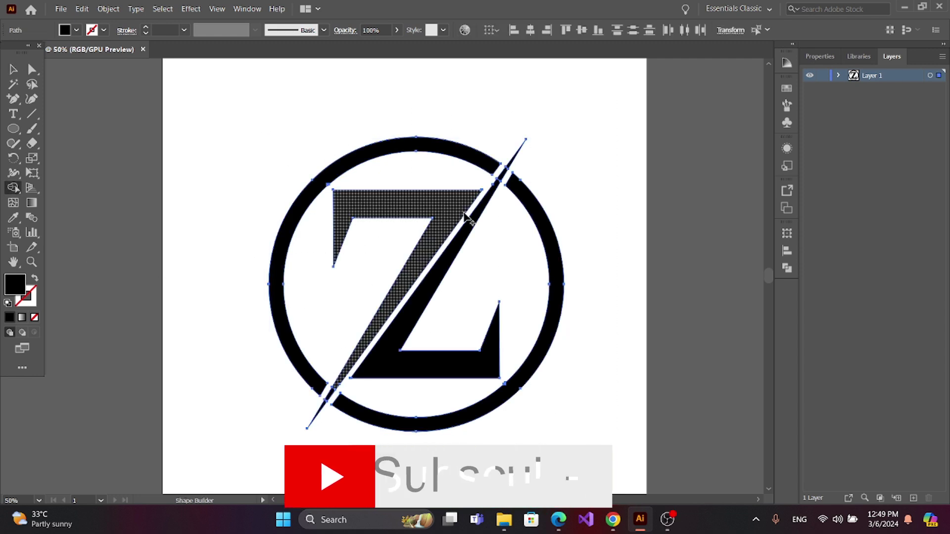
key("ctrl+=")
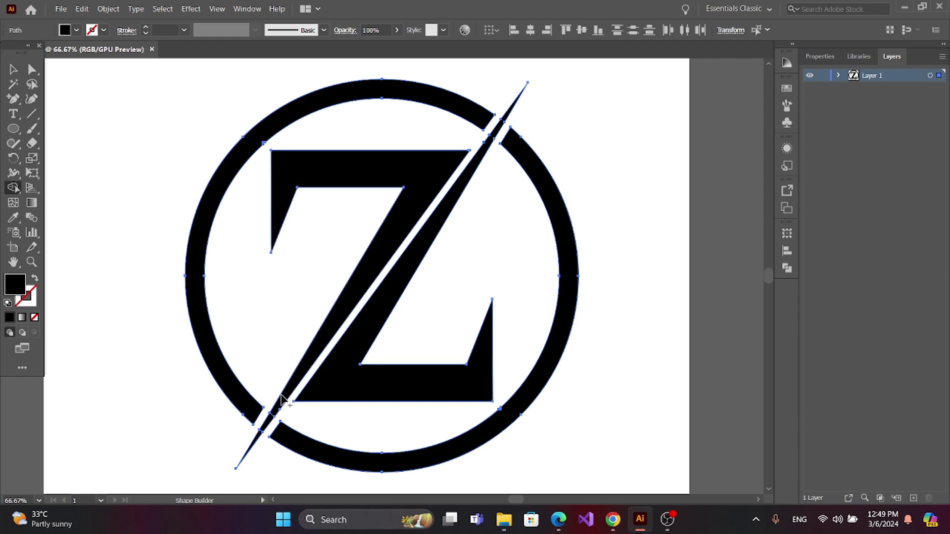
left_click_drag(265, 434, 240, 464)
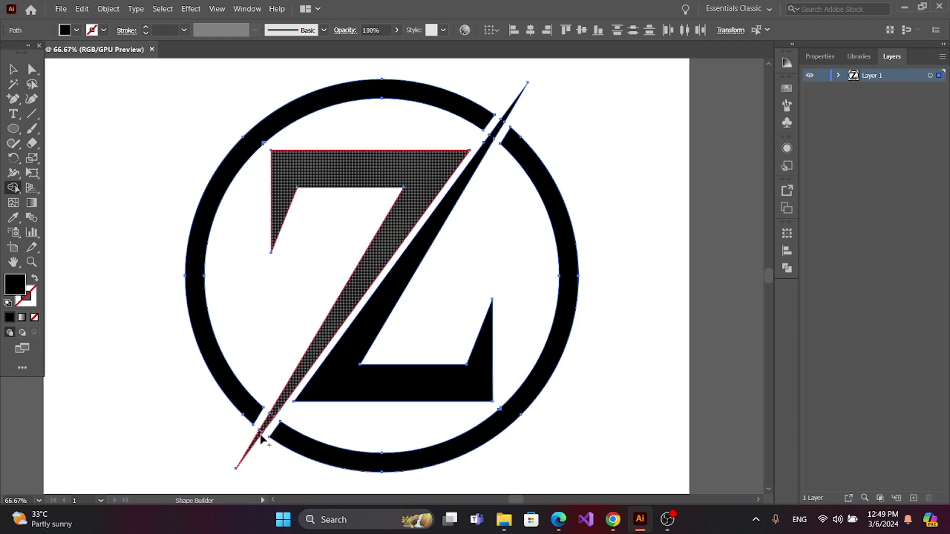
left_click(13, 69)
left_click(104, 136)
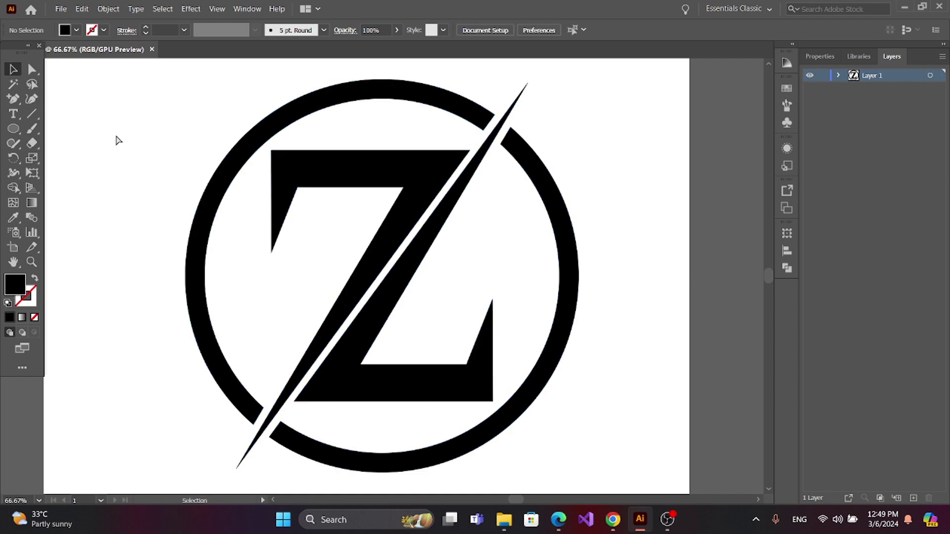
key("ctrl+minus")
Draw a closed Pen outline over the slash with fill and stroke swapped.
left_click(16, 99)
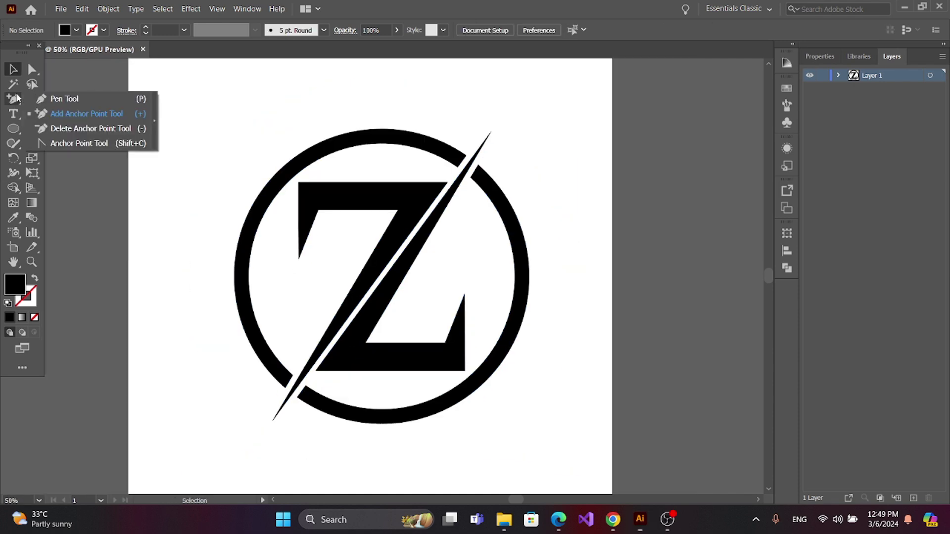
left_click(54, 99)
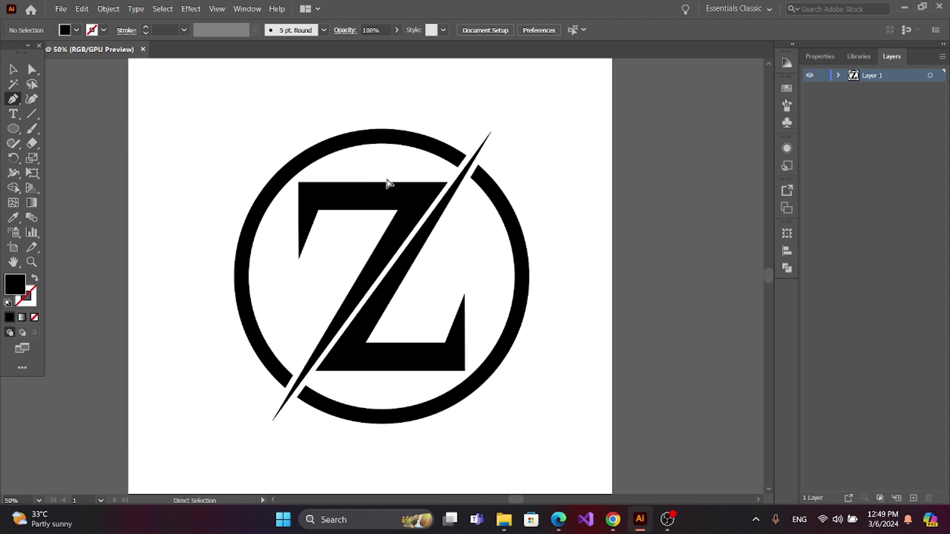
key("ctrl+plus")
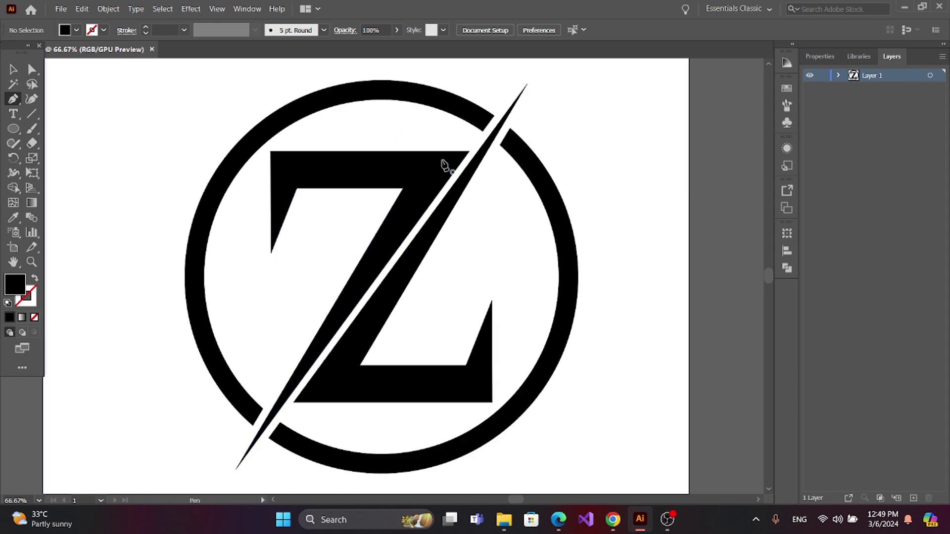
left_click(527, 84)
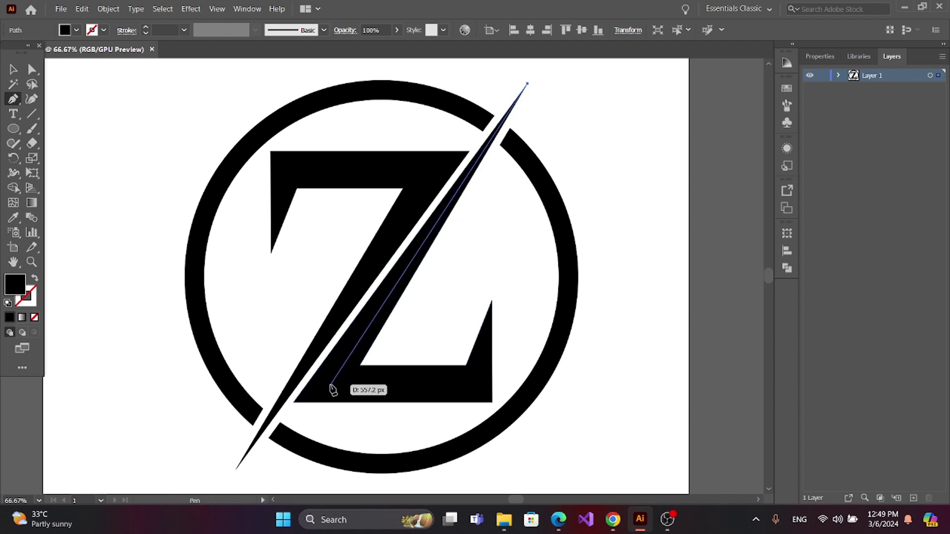
left_click(331, 383)
left_click(478, 383)
left_click(492, 299)
left_click(527, 84)
key("shift+x")
key("v")
left_click(391, 289)
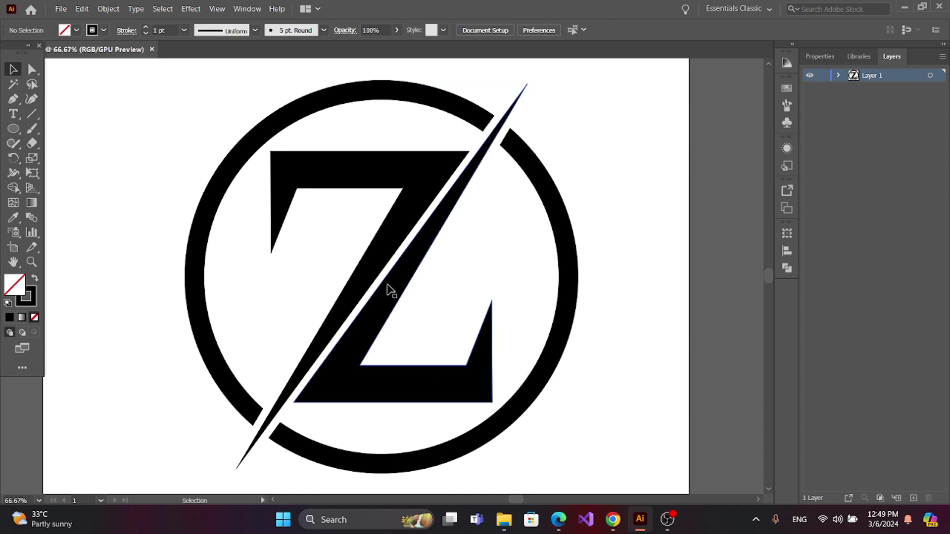
Draw a Pen path along the Z from its left notch to the slash's bottom tip.
key("p")
left_click(270, 253)
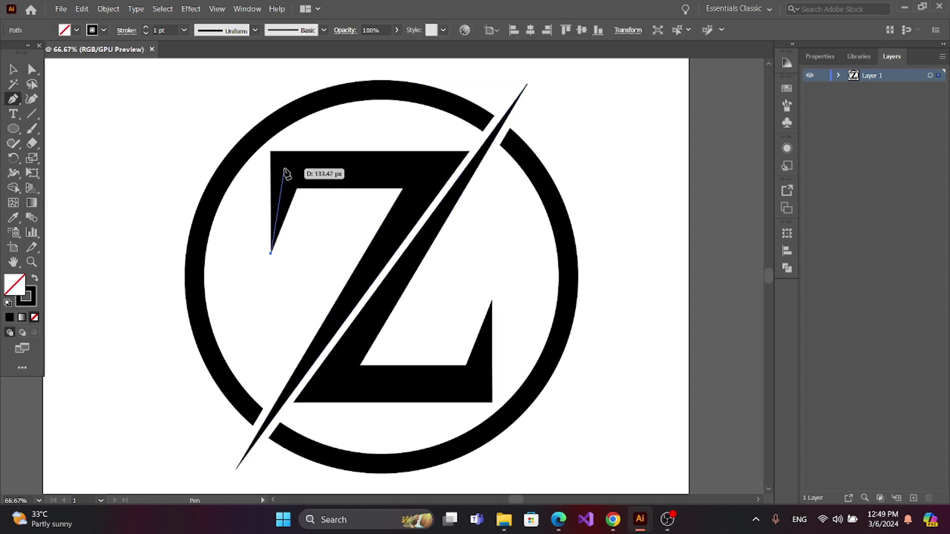
left_click(284, 169)
left_click(434, 169)
left_click(236, 472)
key("v")
left_click(140, 148)
key("ctrl+minus")
Divide the Z along the drawn outlines, ungroup, and pull one piece rightward.
left_click_drag(350, 259, 433, 326)
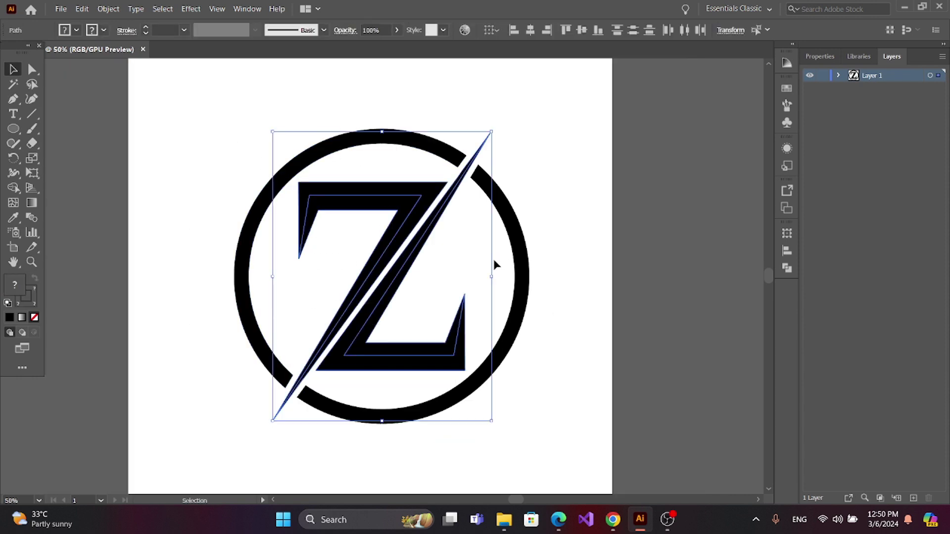
left_click(788, 268)
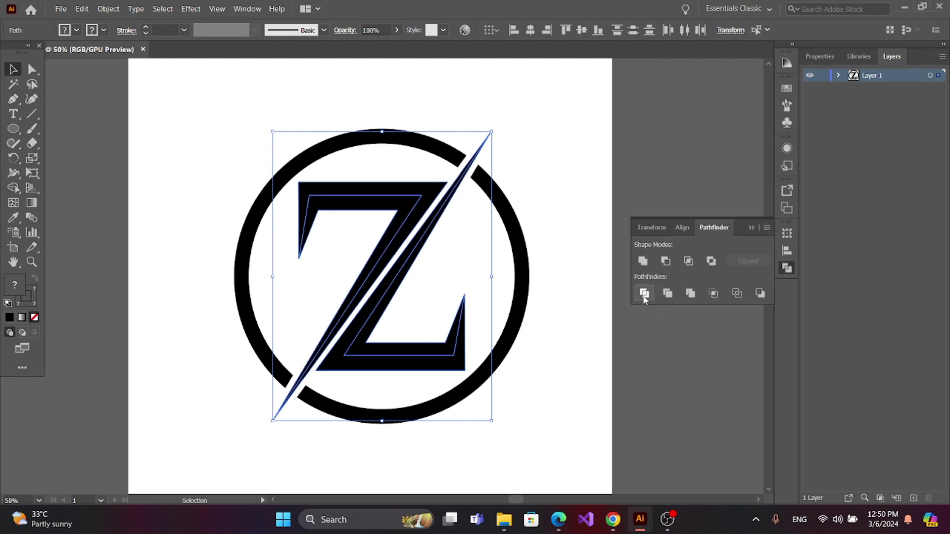
left_click(645, 294)
left_click(751, 229)
left_click(420, 276)
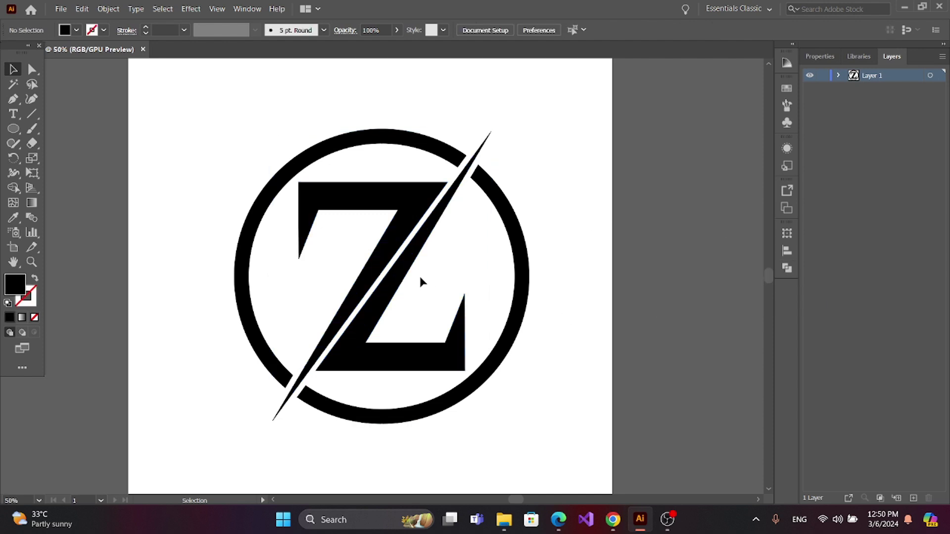
left_click(410, 271)
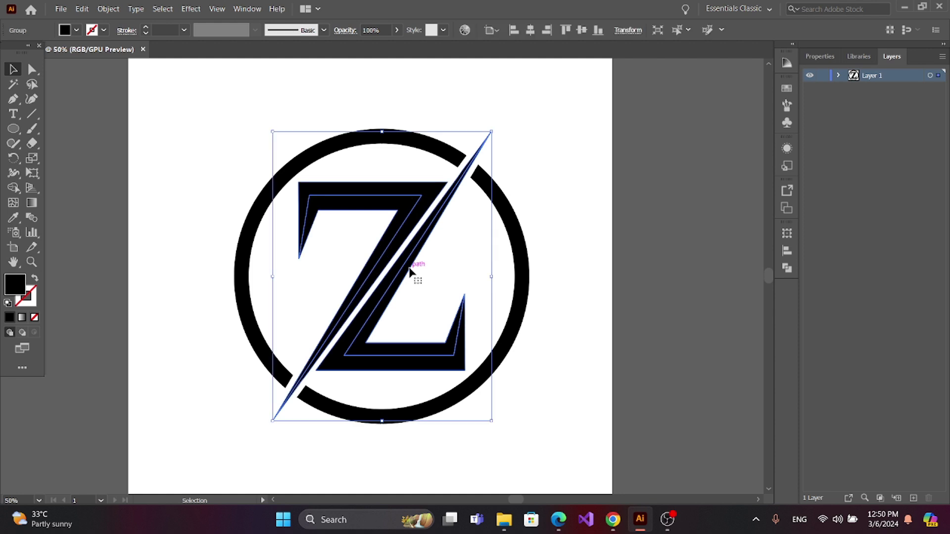
left_click(108, 8)
left_click(130, 79)
left_click(453, 250)
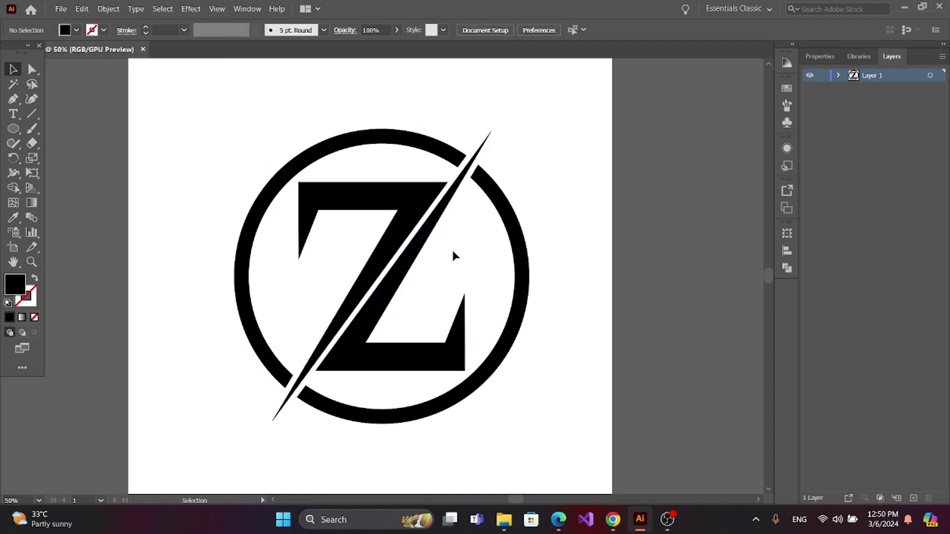
left_click_drag(422, 242, 488, 253)
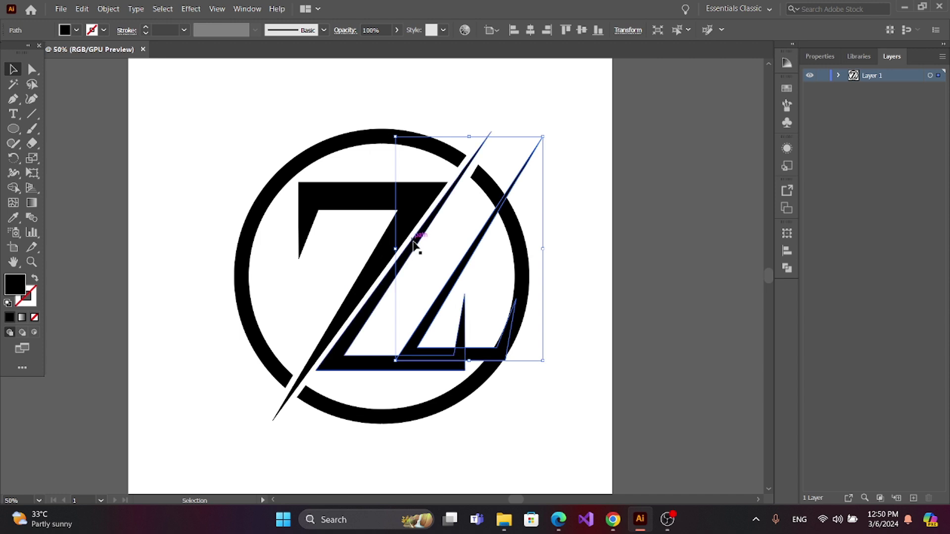